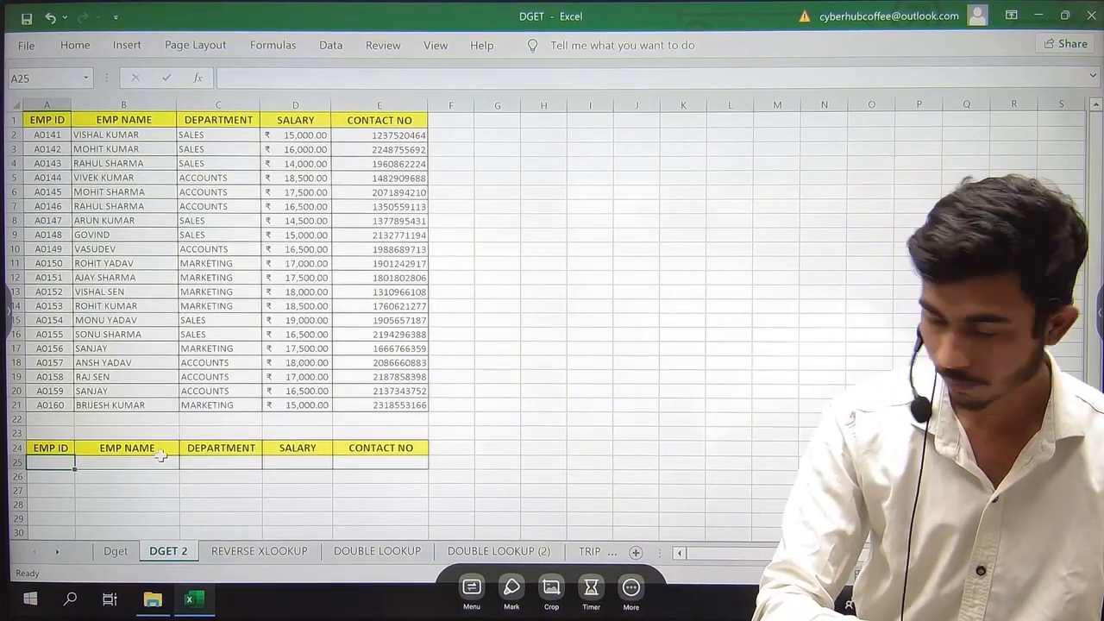
Step: Enter the employee ID listed in row 9 as the lookup value in A25 and clear the EMP NAME result in B25
{"action": "type", "text": "a0148"}
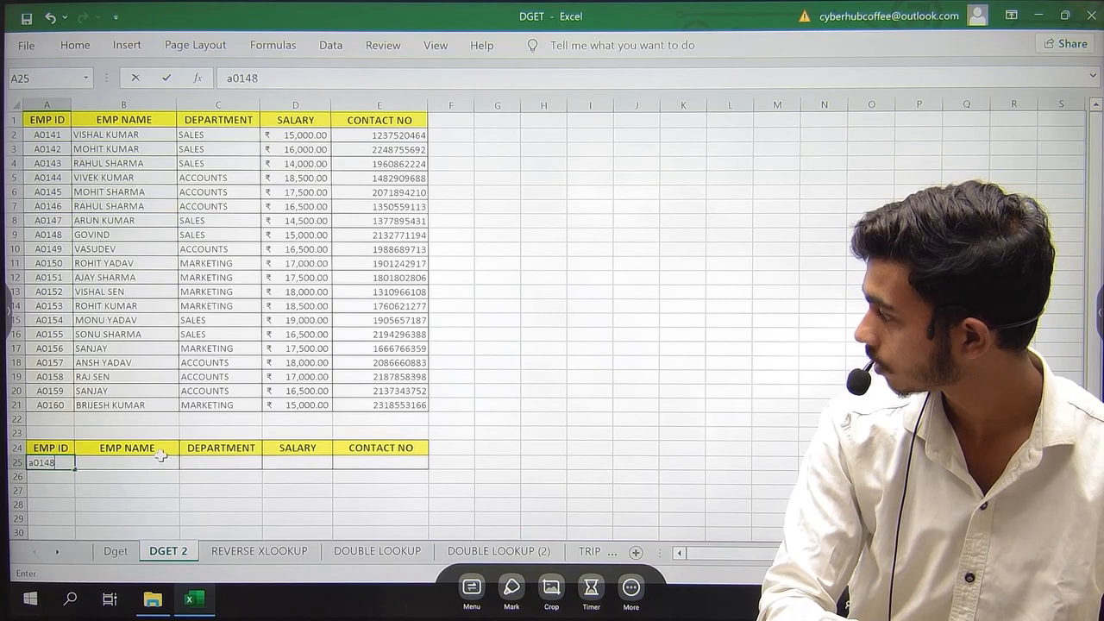
{"action": "key", "text": "Return"}
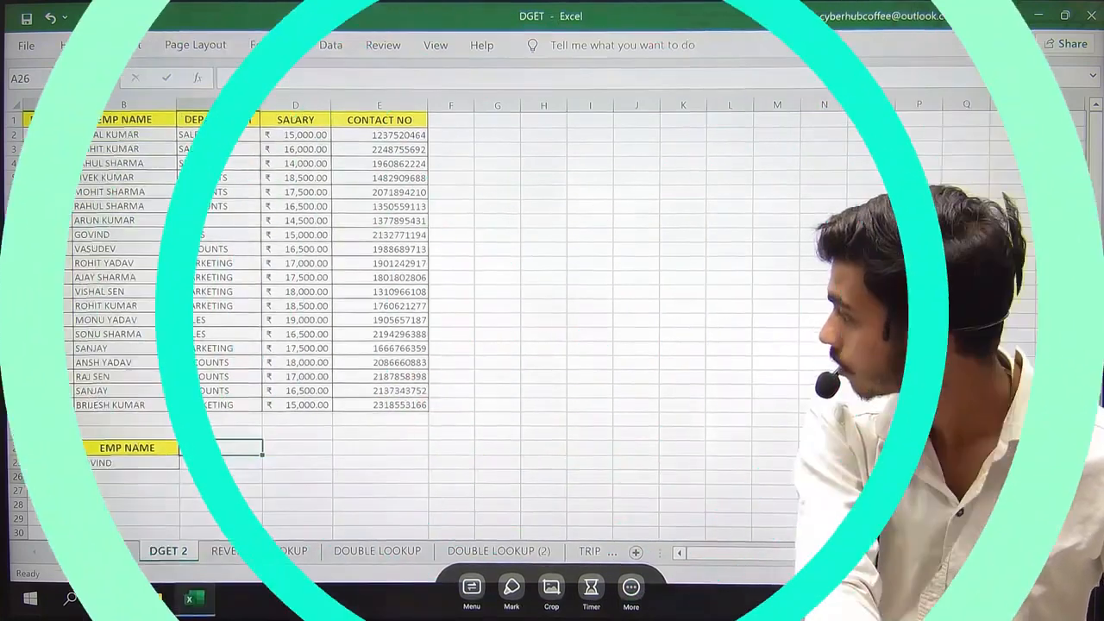
{"action": "left_click", "coordinate": [120, 463]}
{"action": "key", "text": "Delete"}
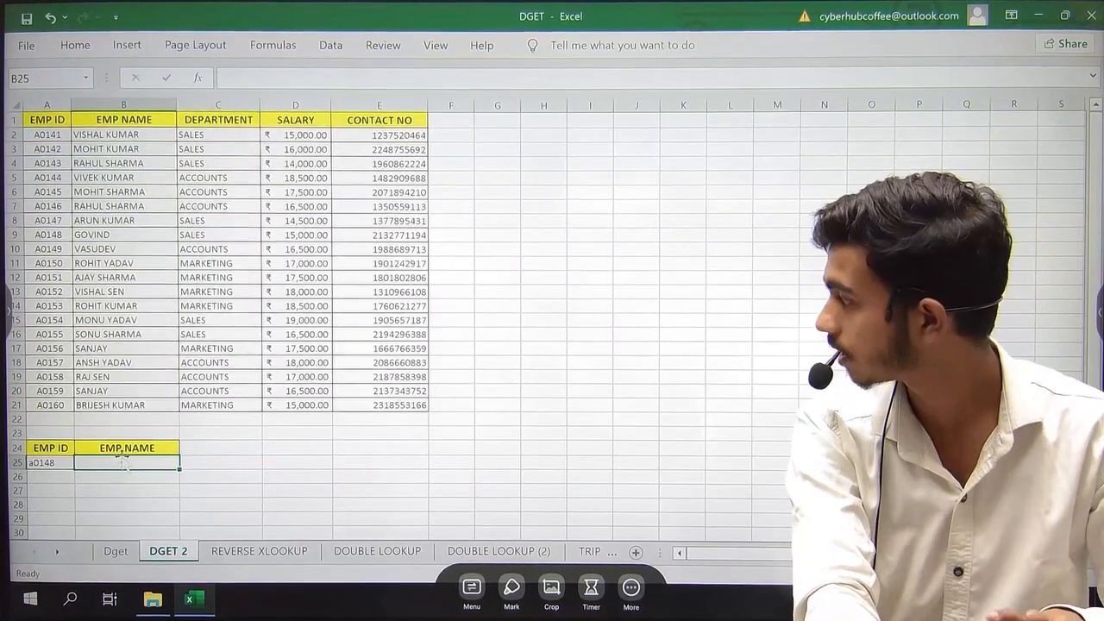
{"action": "left_click", "coordinate": [54, 463]}
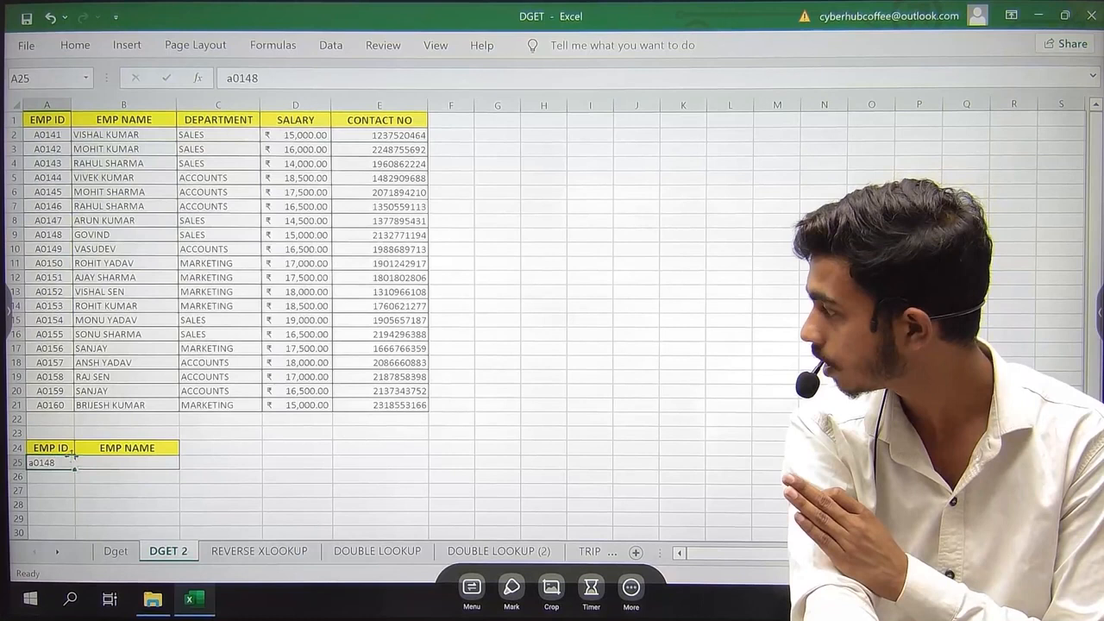
Step: Begin a DGET formula in B25 with the table A1:E21, including its headers, as the database
{"action": "left_click", "coordinate": [105, 462]}
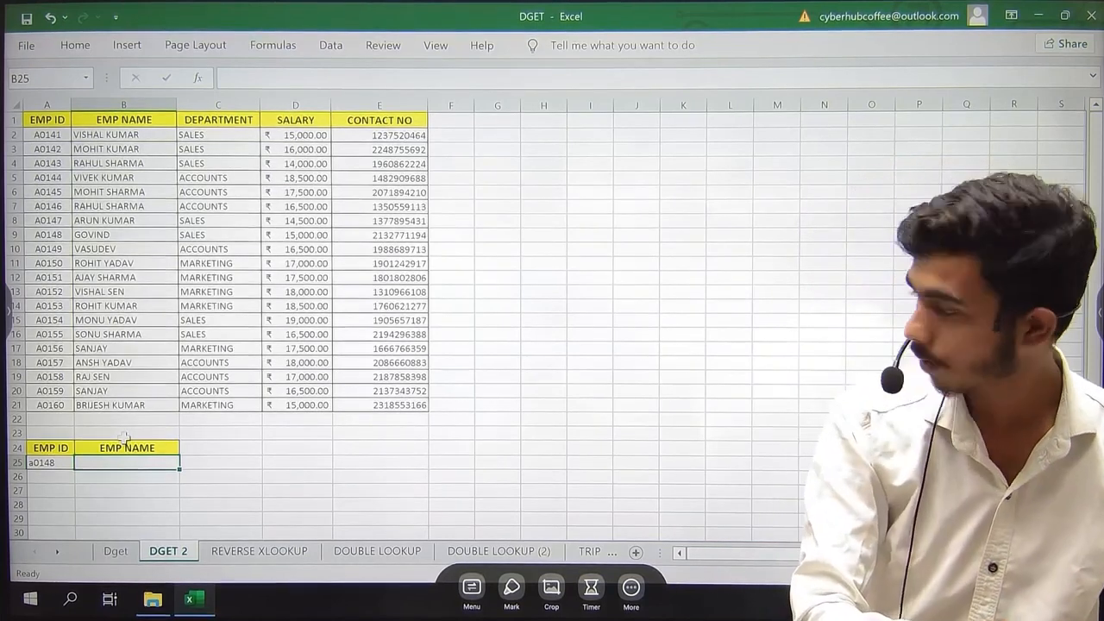
{"action": "type", "text": "=dget"}
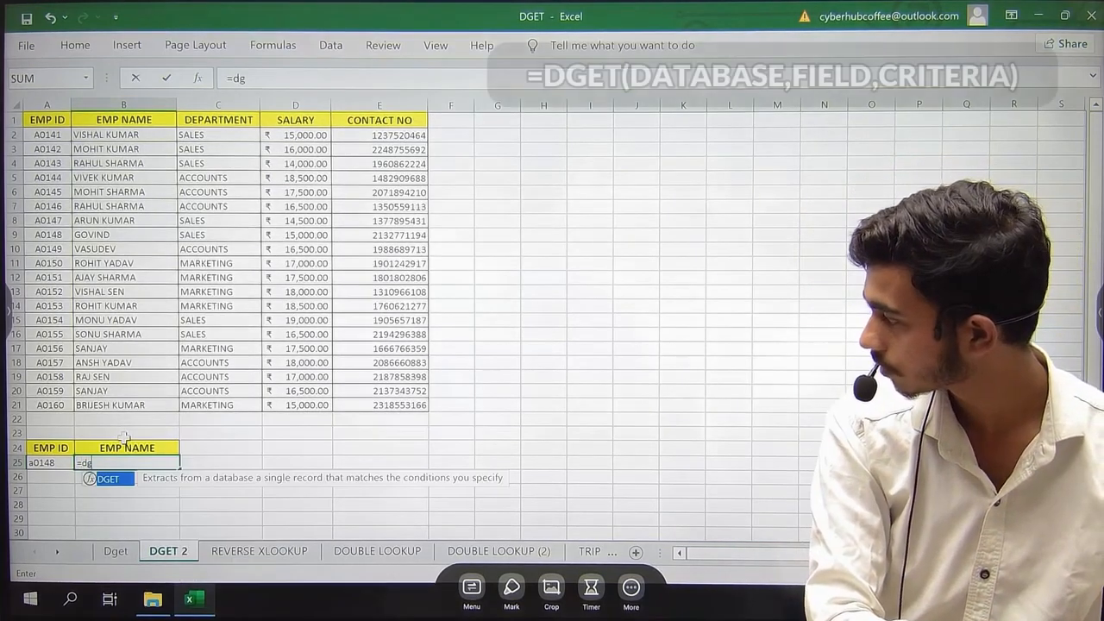
{"action": "key", "text": "Tab"}
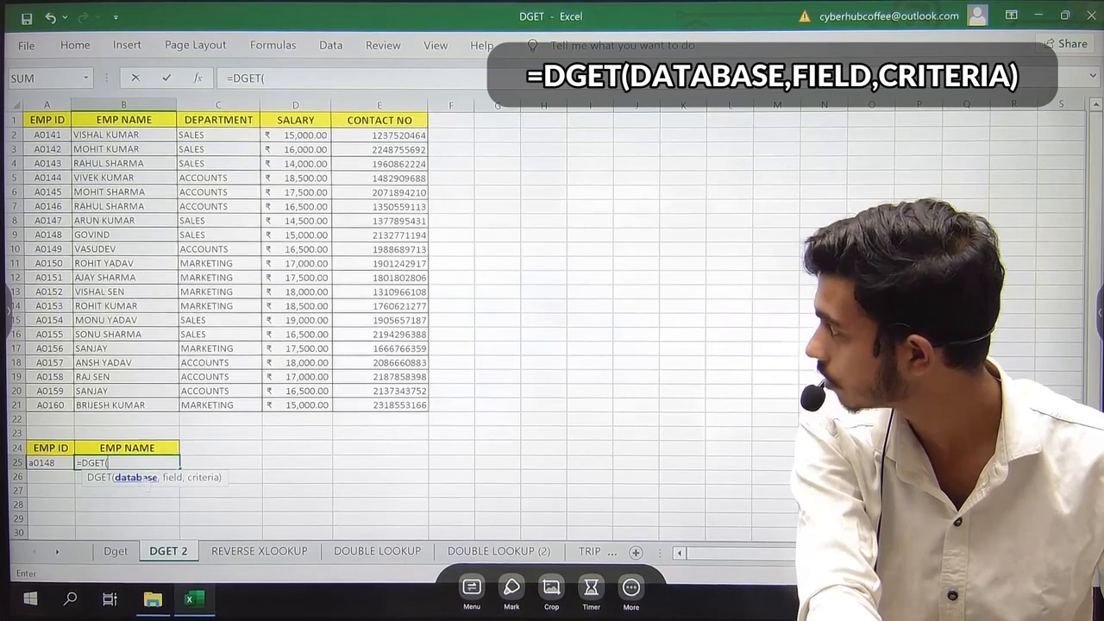
{"action": "left_click_drag", "start_coordinate": [48, 120], "coordinate": [295, 253]}
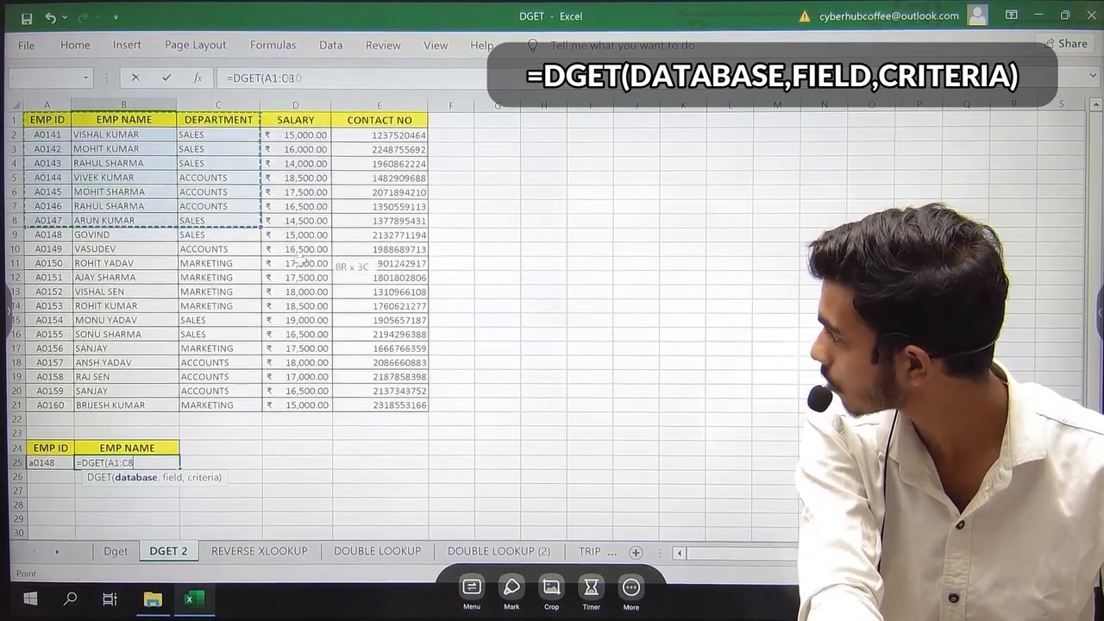
{"action": "left_click_drag", "start_coordinate": [394, 411], "coordinate": [396, 404]}
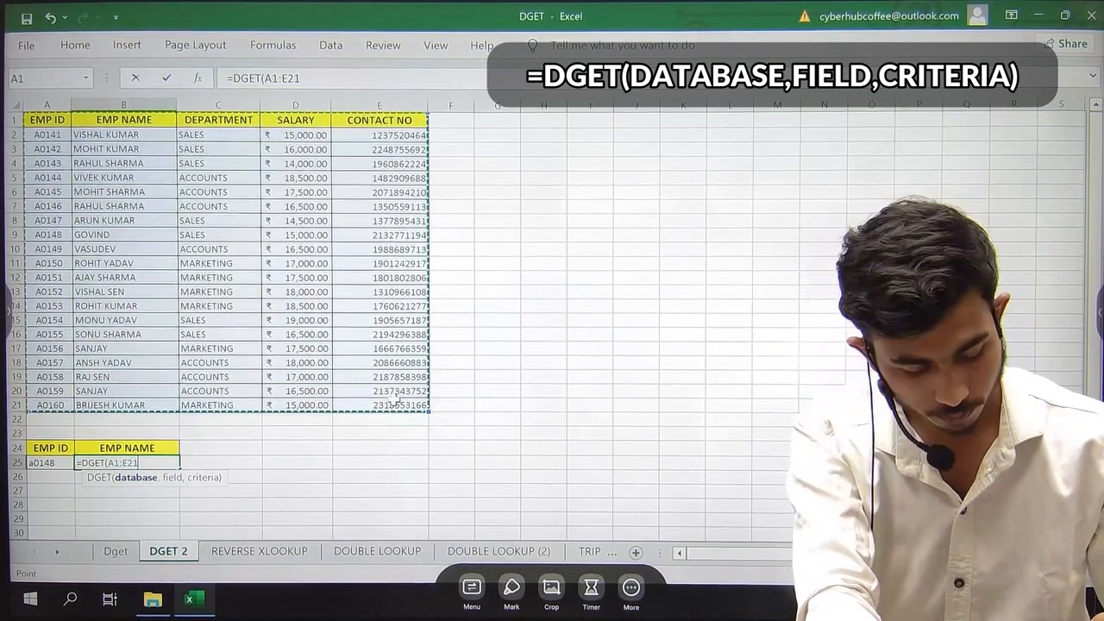
{"action": "type", "text": ","}
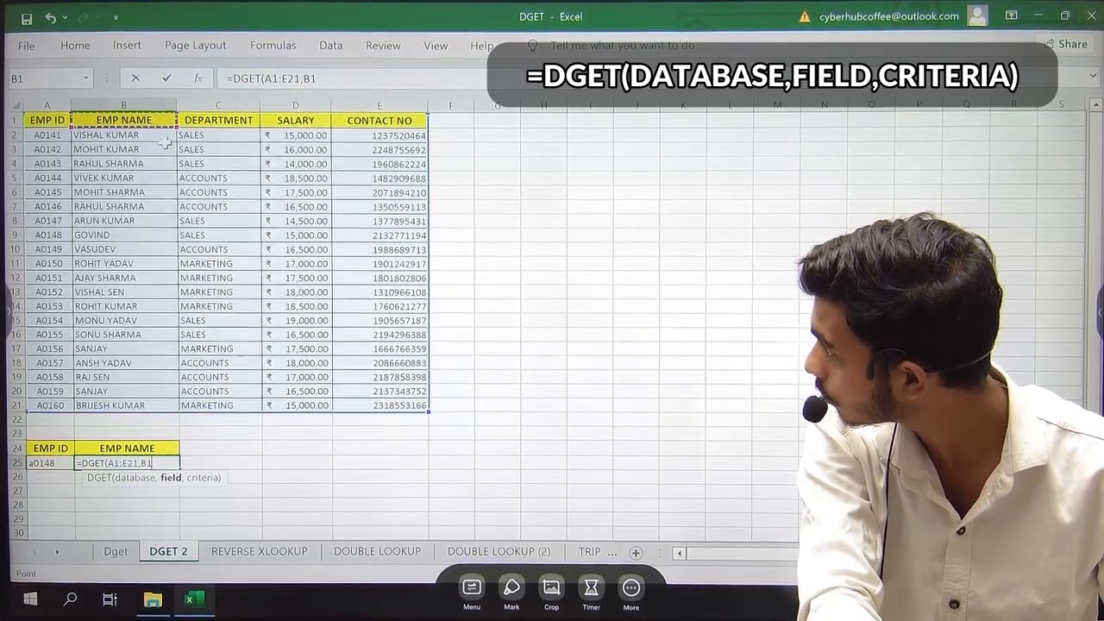
Step: Complete the DGET formula in B25 with the text "EMP NAME" as the field and A24:A25 as the criteria
{"action": "key", "text": "BackSpace"}
{"action": "key", "text": "BackSpace"}
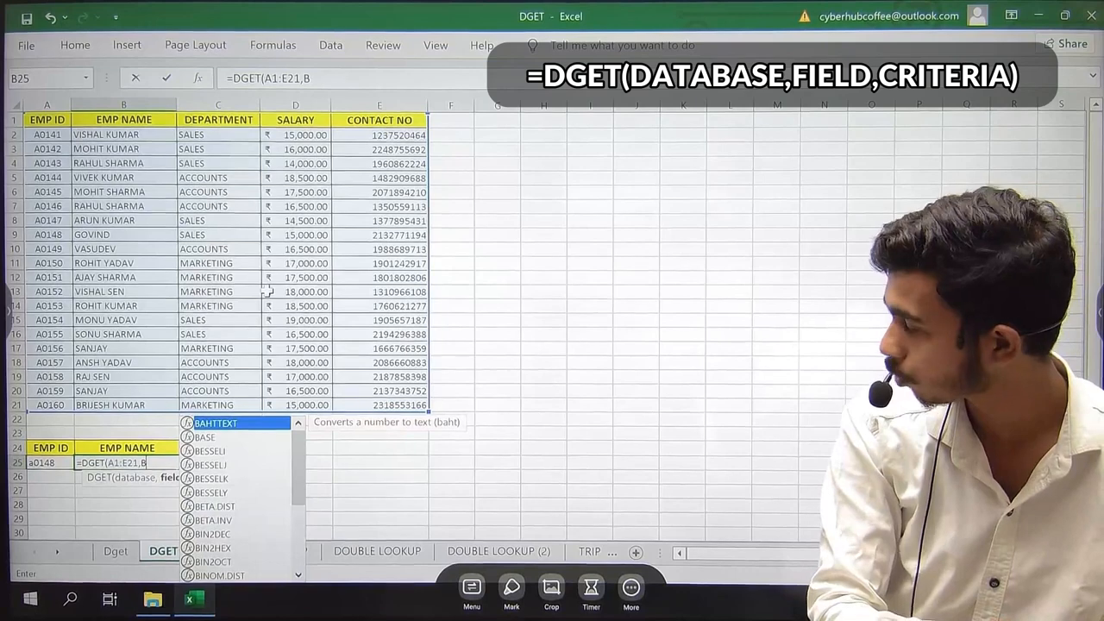
{"action": "type", "text": "\""}
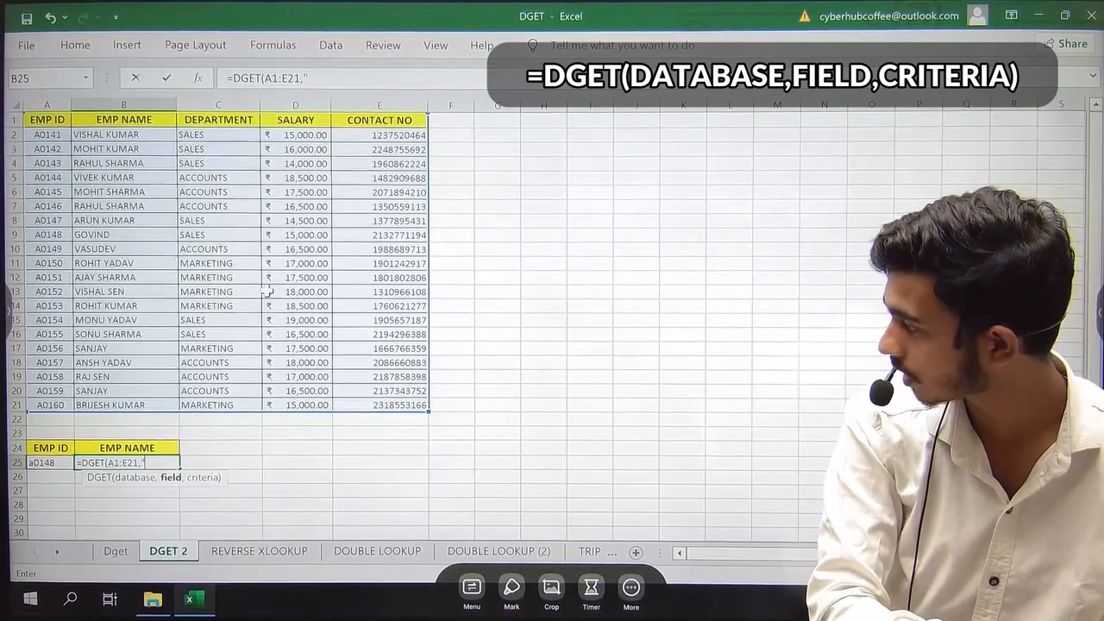
{"action": "type", "text": "e"}
{"action": "key", "text": "BackSpace"}
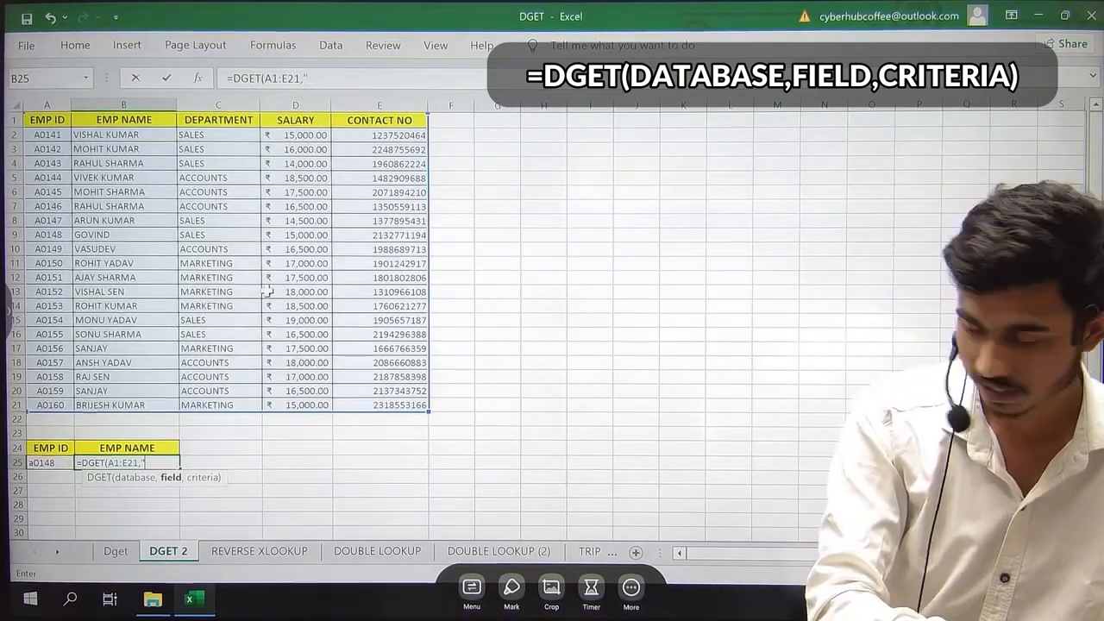
{"action": "type", "text": "EMP NAME"}
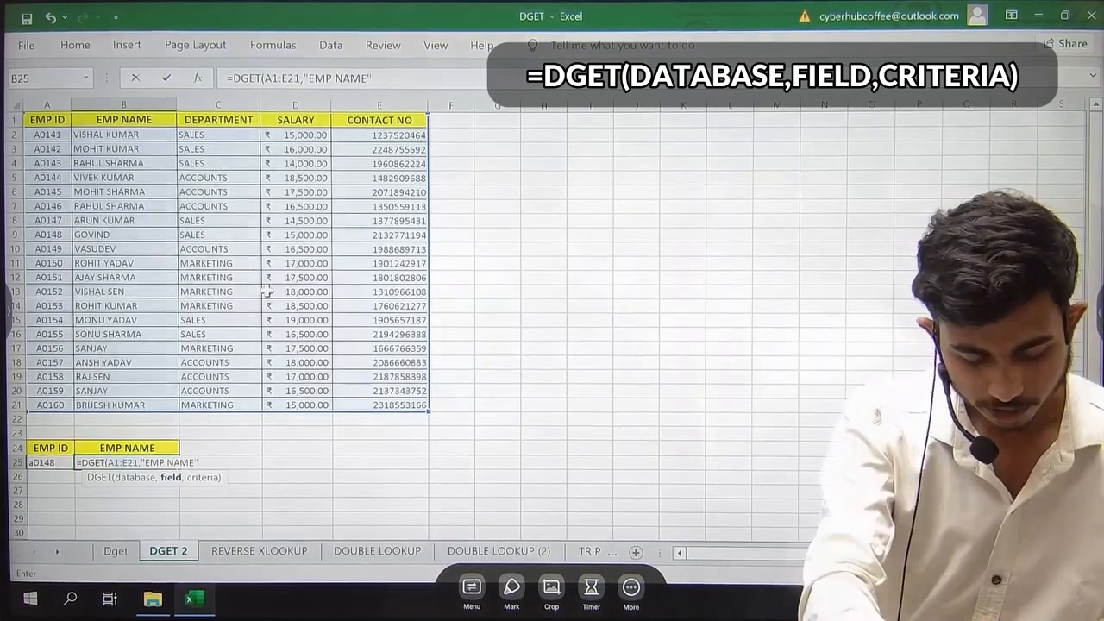
{"action": "type", "text": "\","}
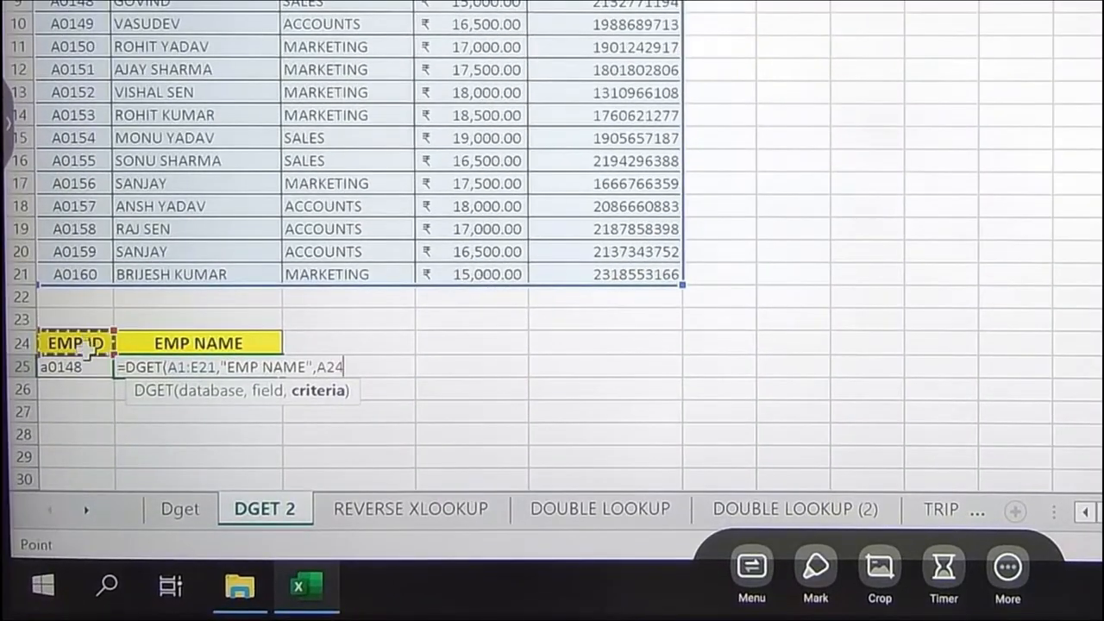
{"action": "left_click_drag", "start_coordinate": [86, 343], "coordinate": [93, 365]}
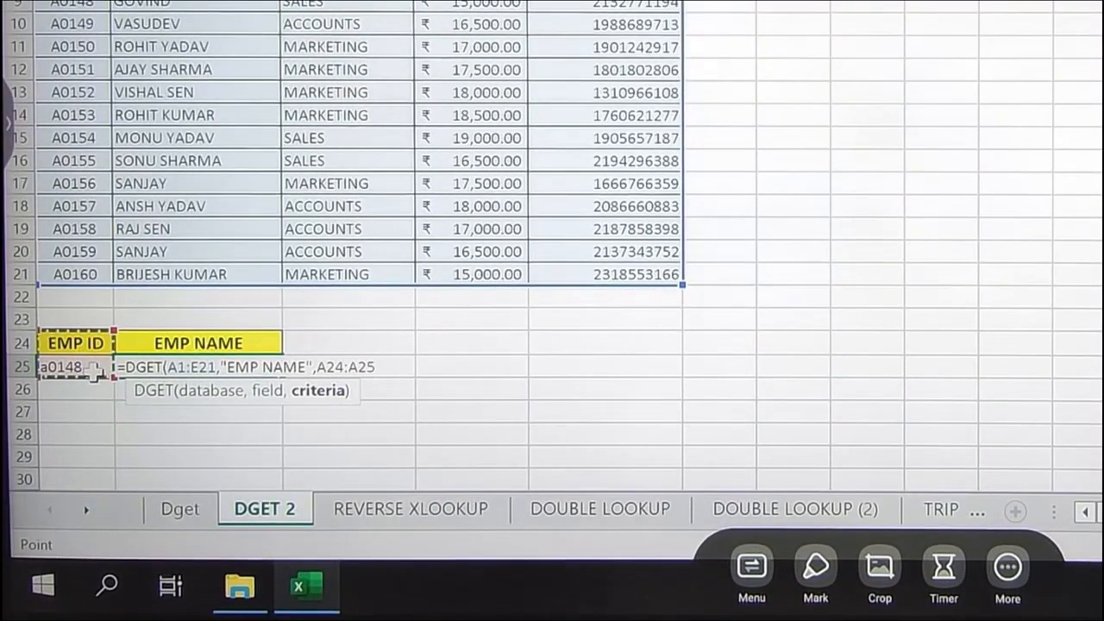
{"action": "type", "text": ")"}
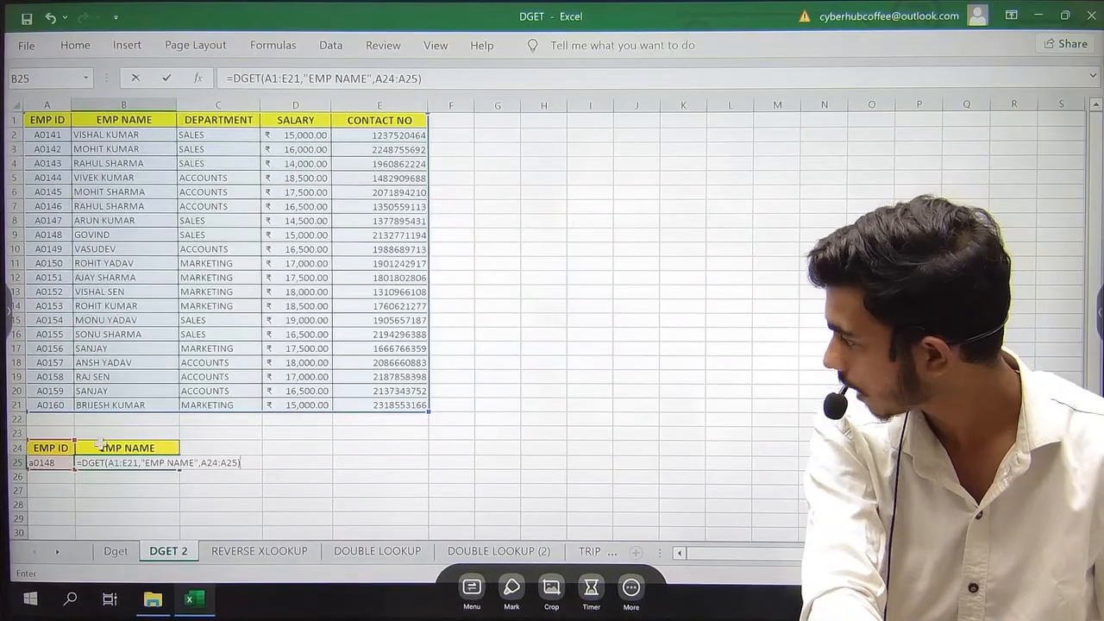
{"action": "key", "text": "Return"}
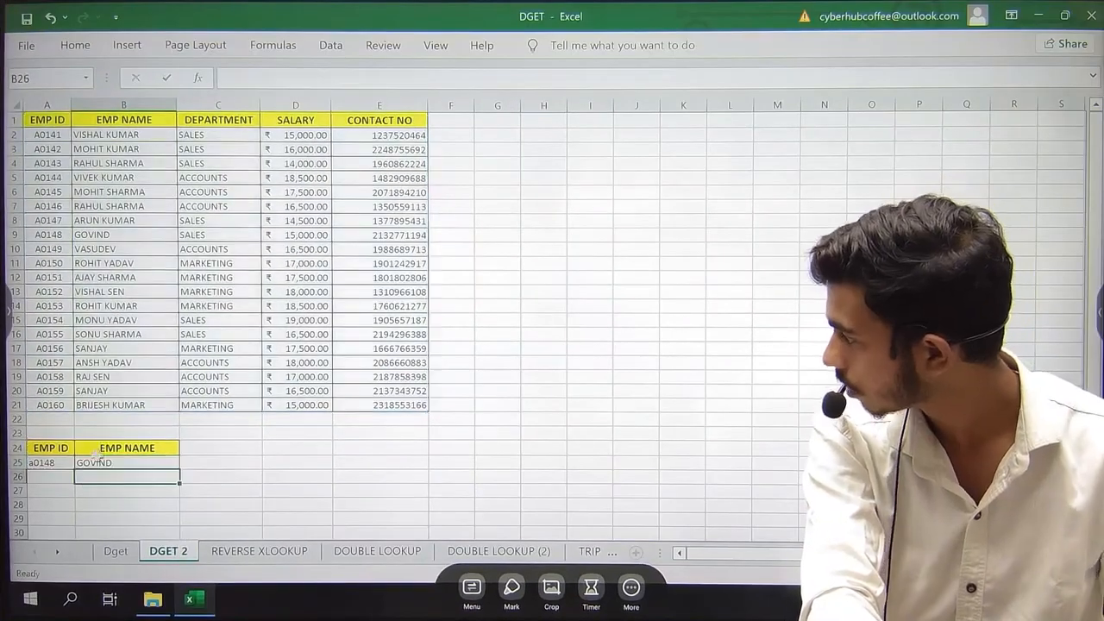
Step: Replace the lookup value in A25 with the employee ID listed in row 16
{"action": "left_click", "coordinate": [67, 462]}
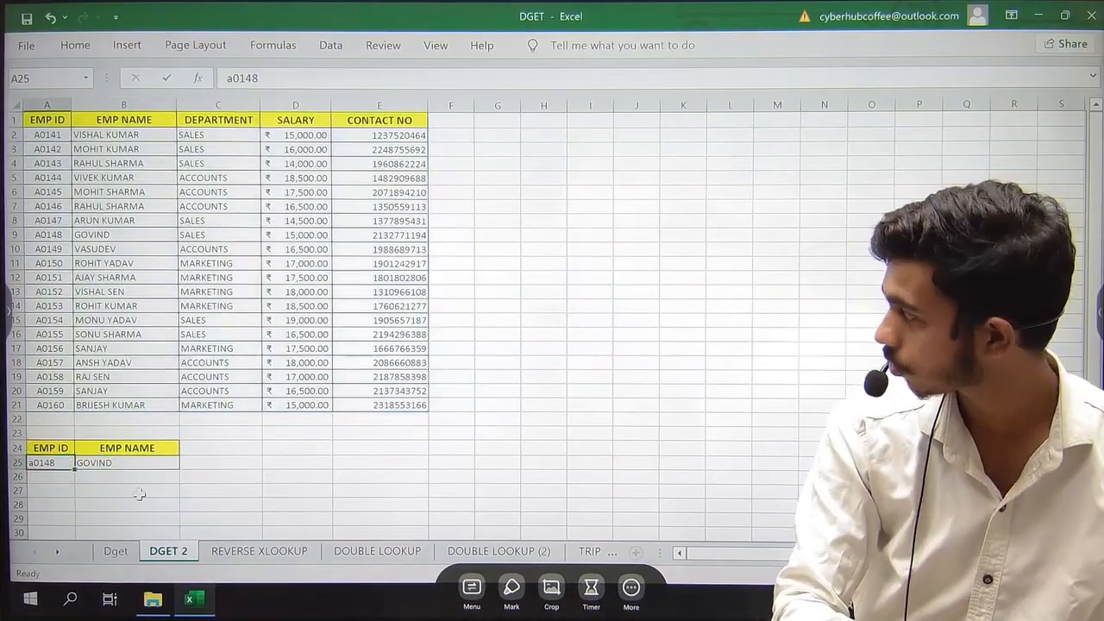
{"action": "type", "text": "A0155"}
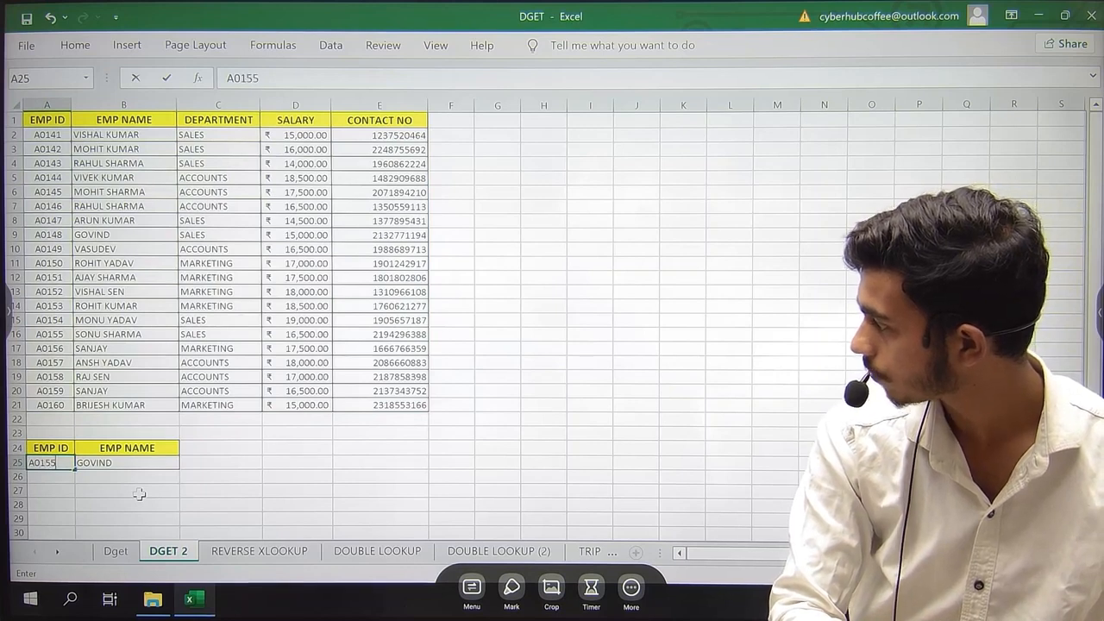
{"action": "key", "text": "Return"}
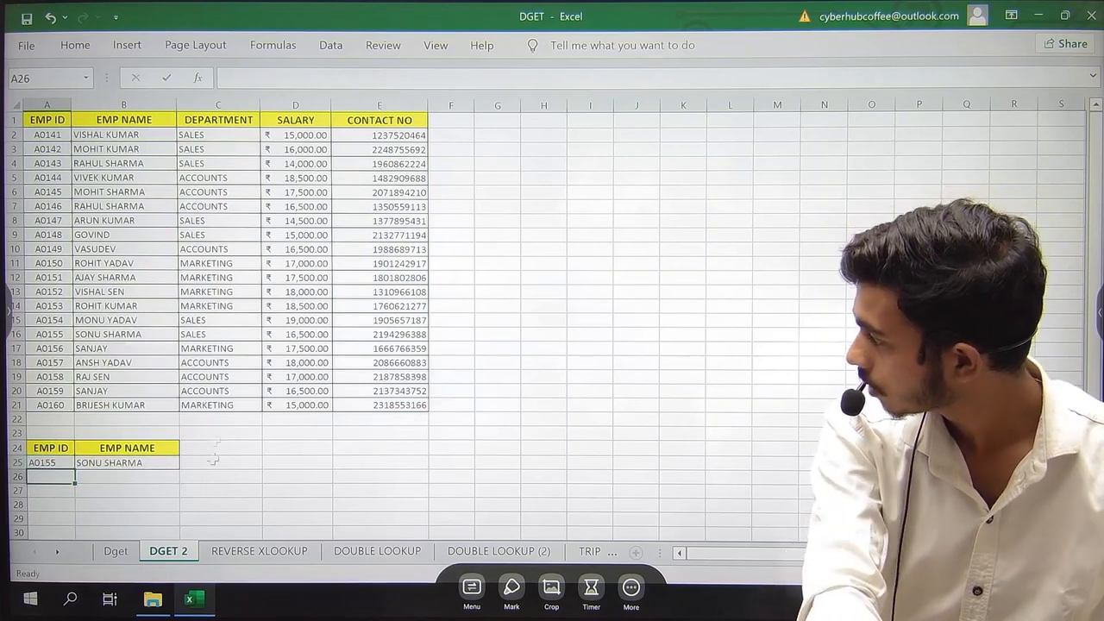
Step: Replace the field argument of the DGET formula in B25 with column number 2
{"action": "double_click", "coordinate": [127, 462]}
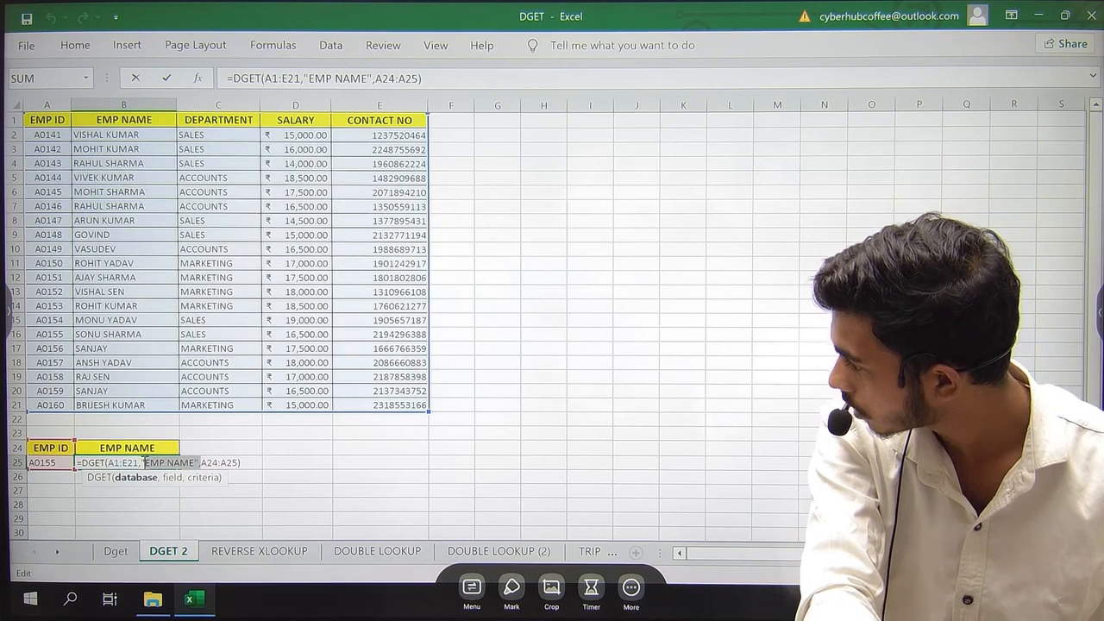
{"action": "left_click_drag", "start_coordinate": [144, 463], "coordinate": [142, 464]}
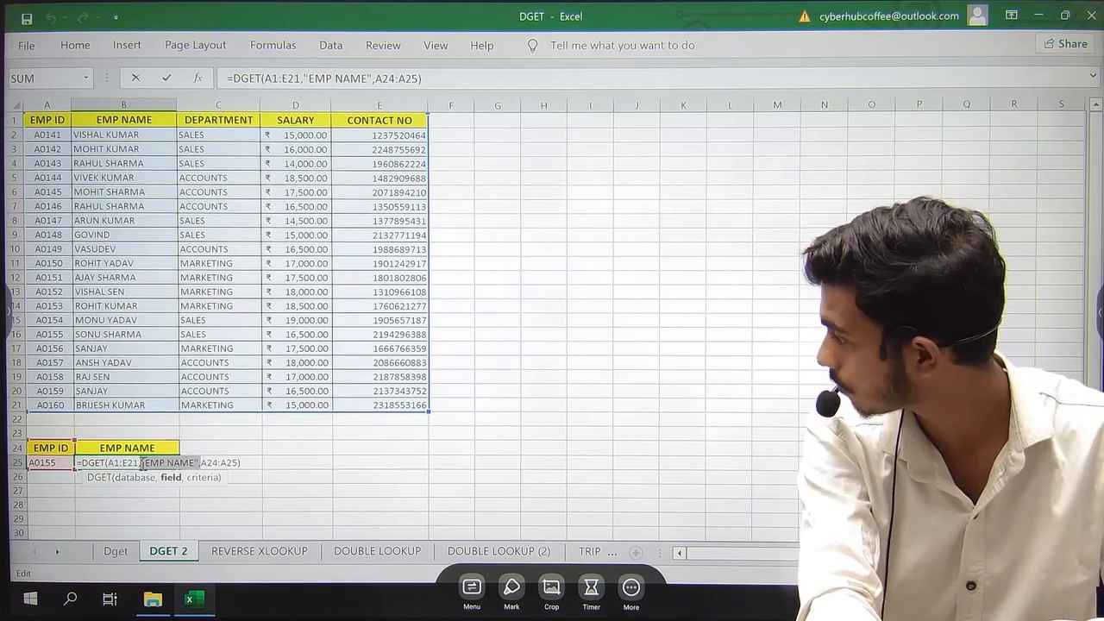
{"action": "key", "text": "BackSpace"}
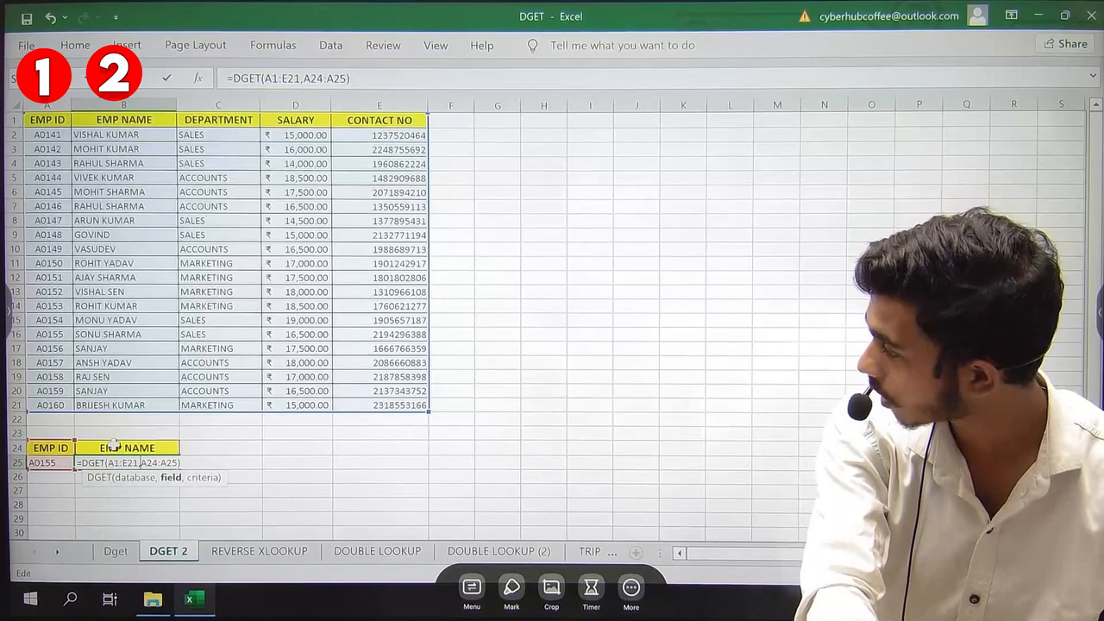
{"action": "type", "text": "2,"}
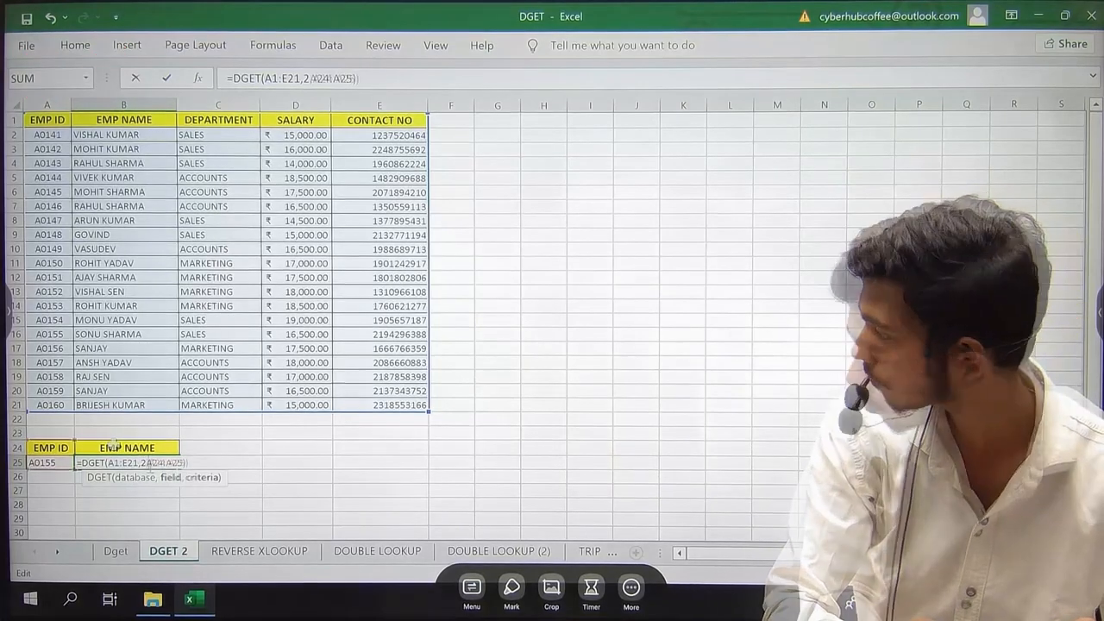
{"action": "key", "text": "Return"}
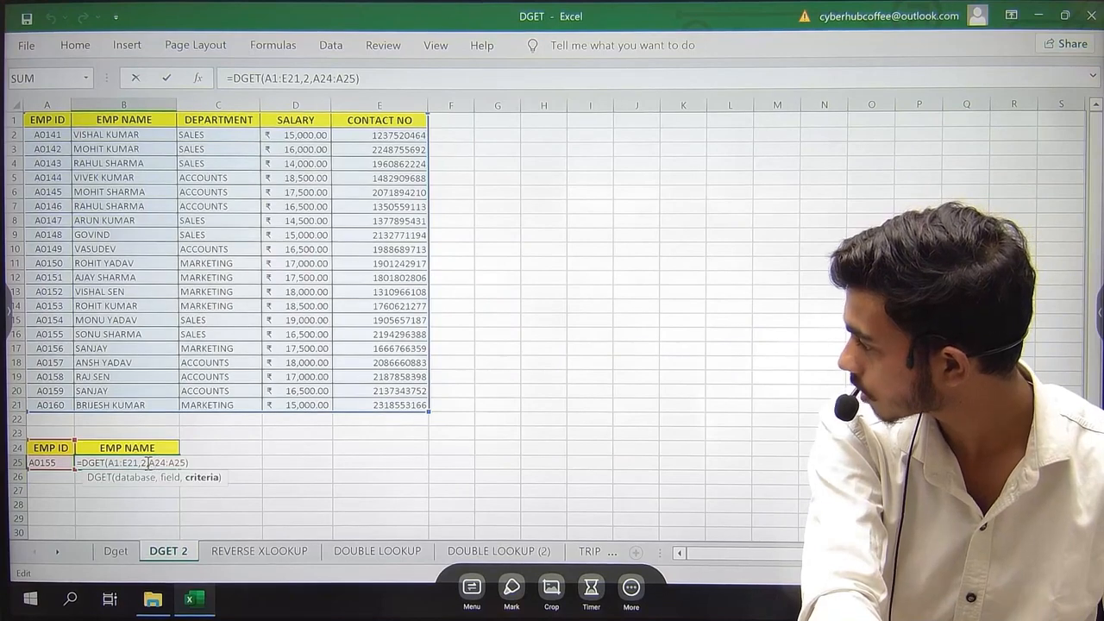
Step: Change the field argument of the DGET formula in B25 to a reference to header cell B1
{"action": "key", "text": "Left"}
{"action": "key", "text": "BackSpace"}
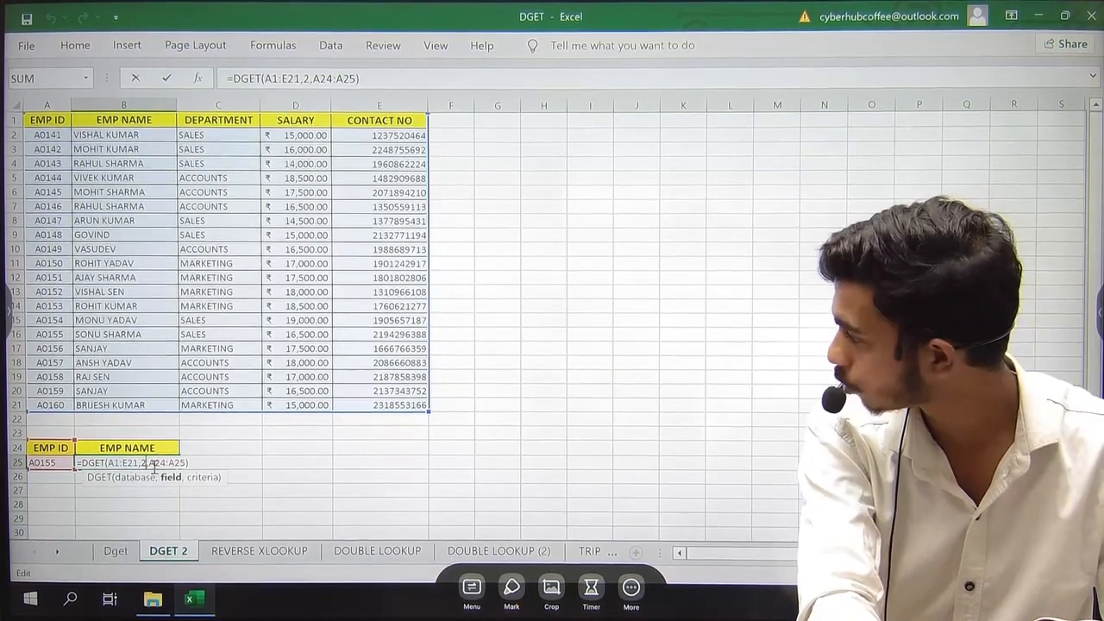
{"action": "left_click", "coordinate": [151, 119]}
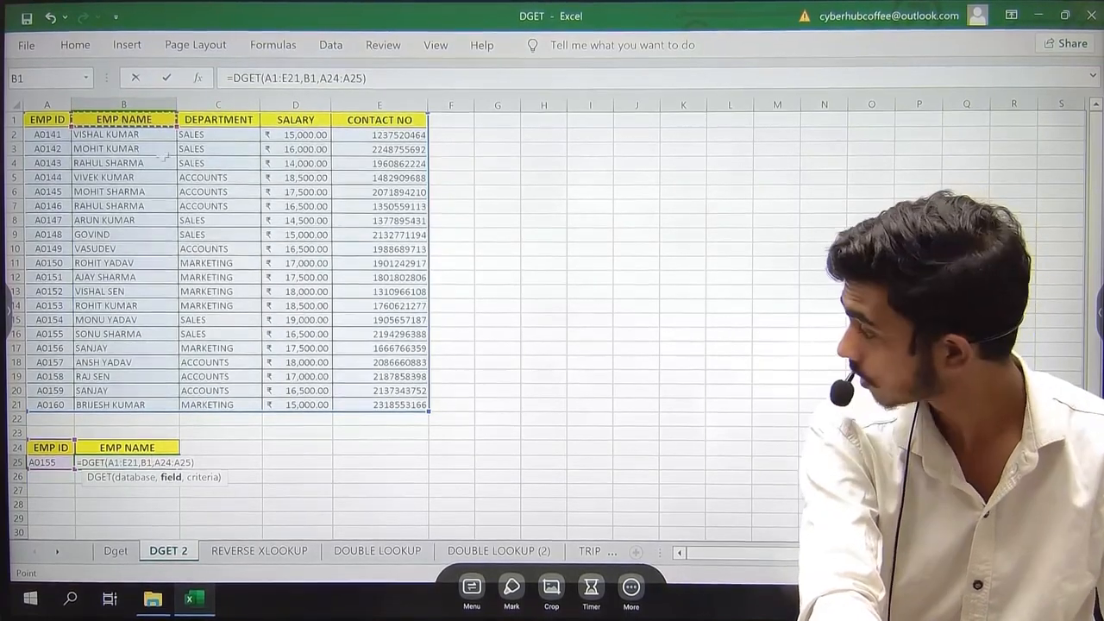
{"action": "key", "text": "Return"}
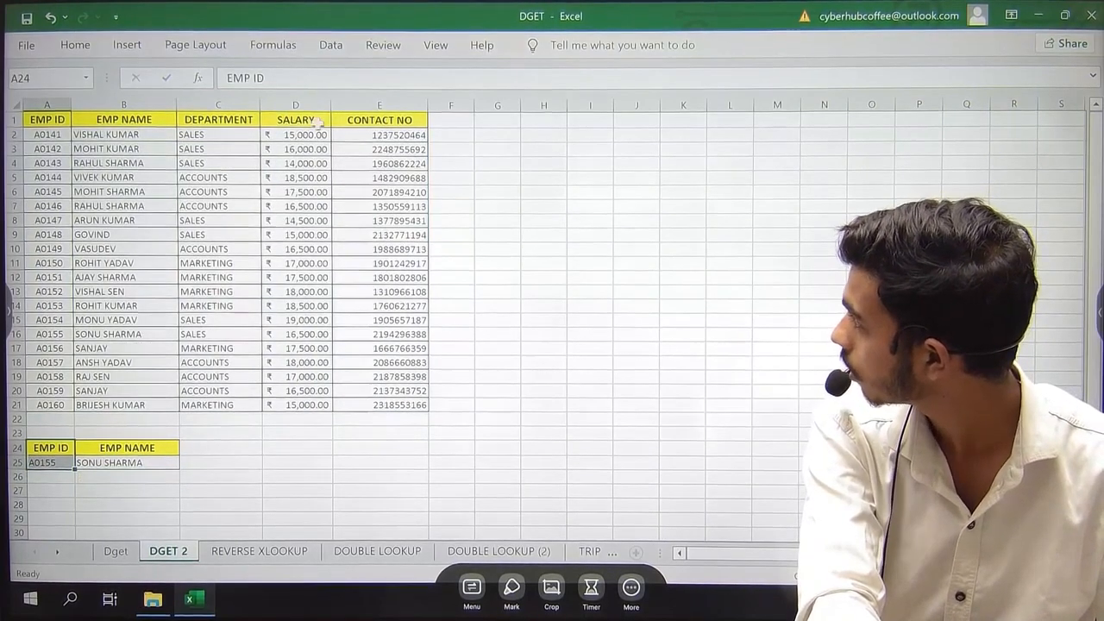
Step: Clear B25 and start a new DGET formula there with A1:E21 as the database
{"action": "left_click_drag", "start_coordinate": [371, 121], "coordinate": [379, 149]}
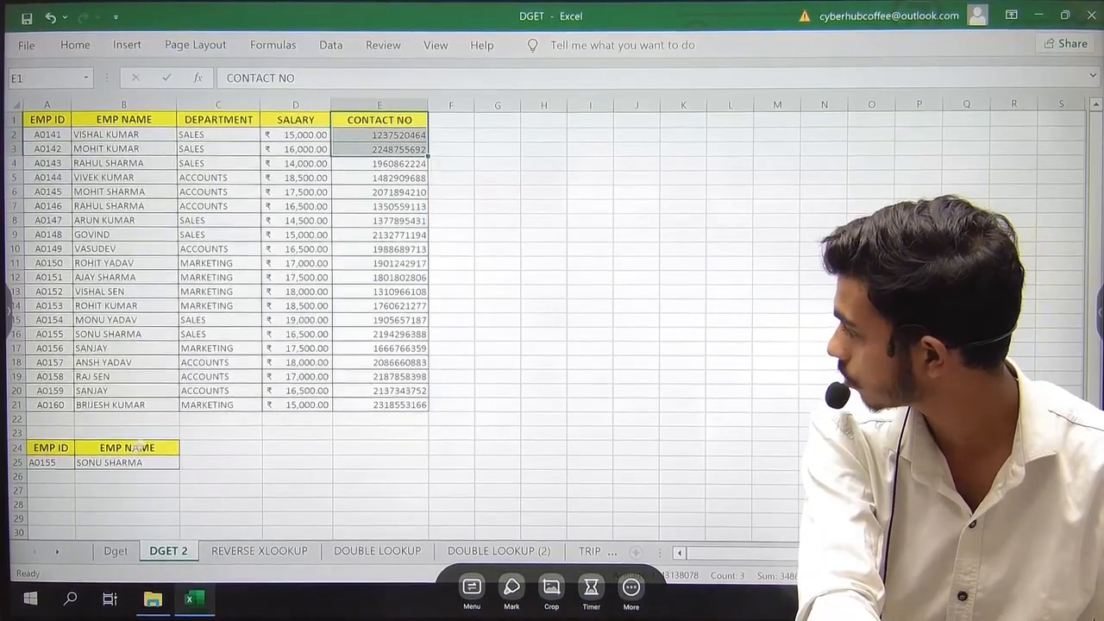
{"action": "left_click", "coordinate": [130, 462]}
{"action": "key", "text": "Delete"}
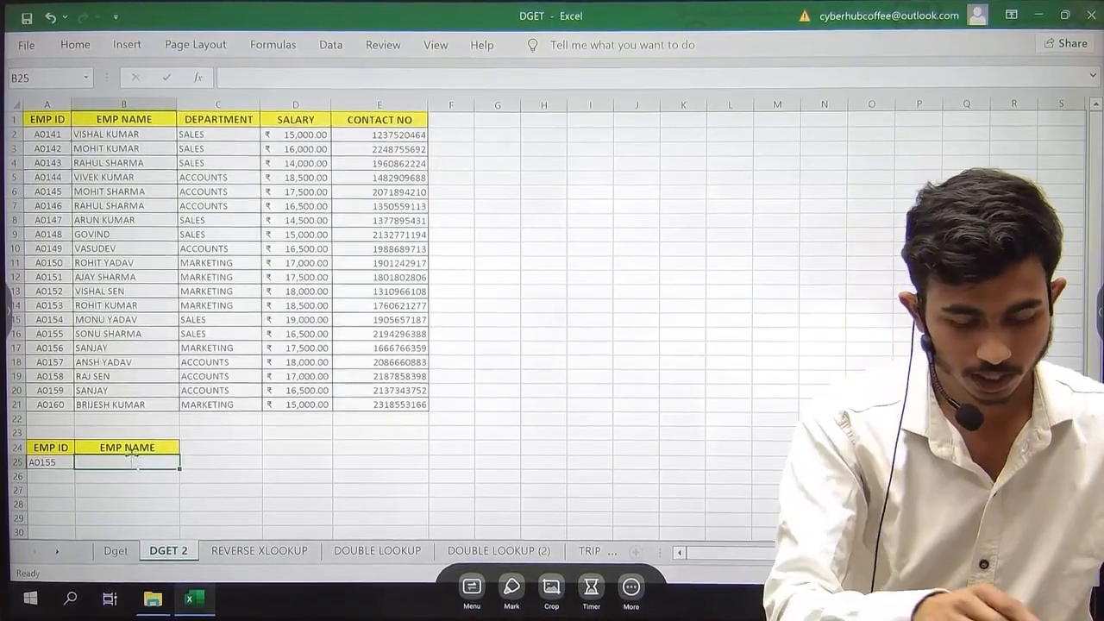
{"action": "type", "text": "=DGET("}
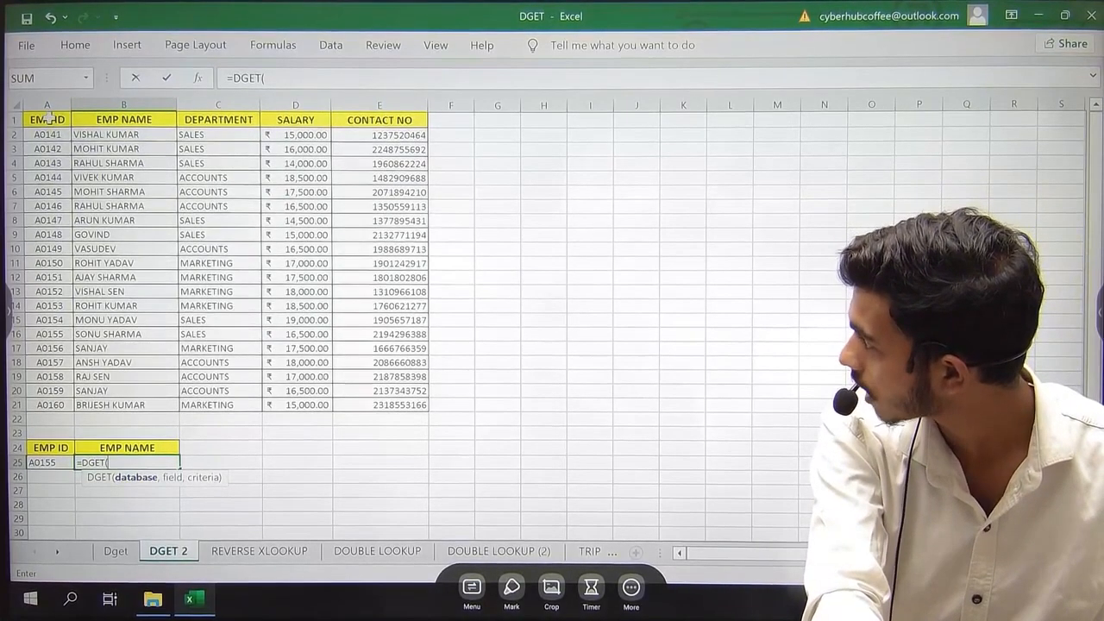
{"action": "left_click_drag", "start_coordinate": [121, 191], "coordinate": [120, 189]}
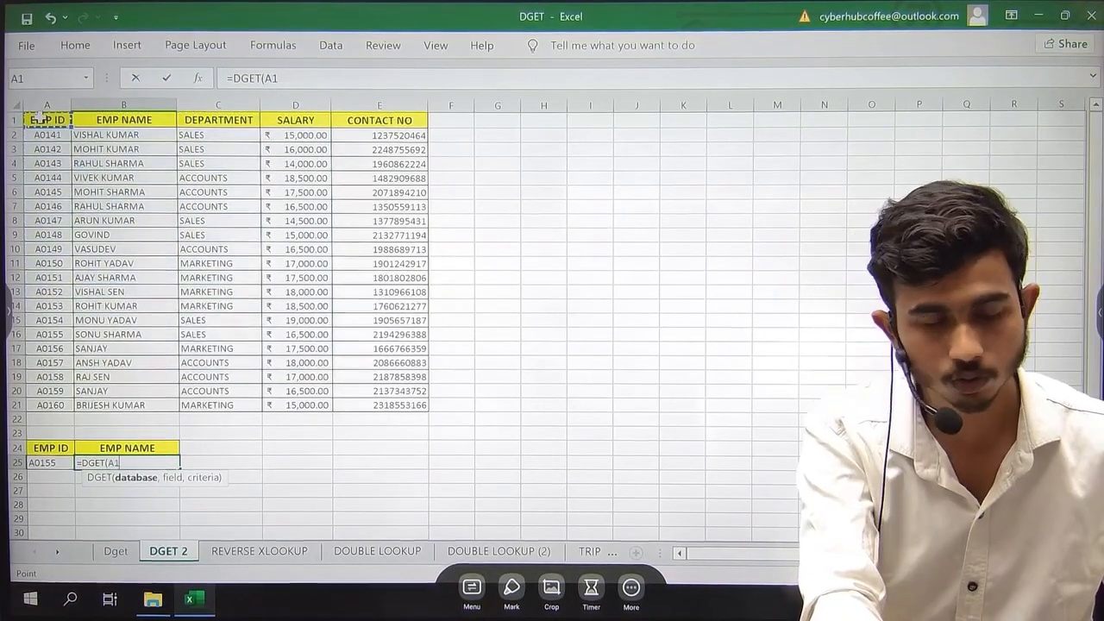
{"action": "key", "text": "ctrl+shift+Right"}
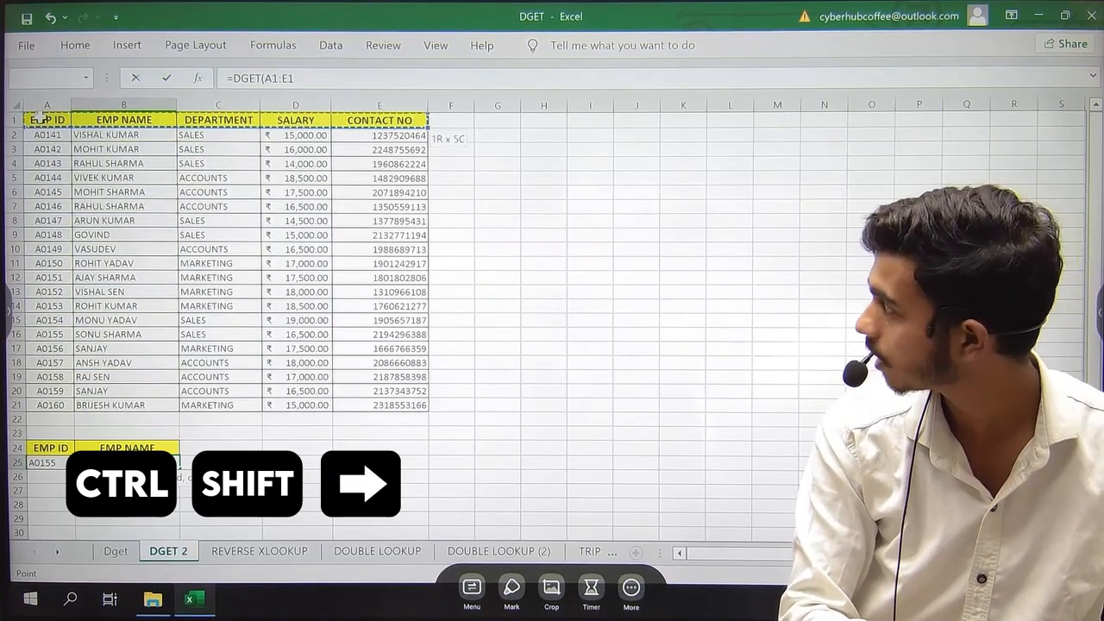
{"action": "key", "text": "ctrl+shift+Down"}
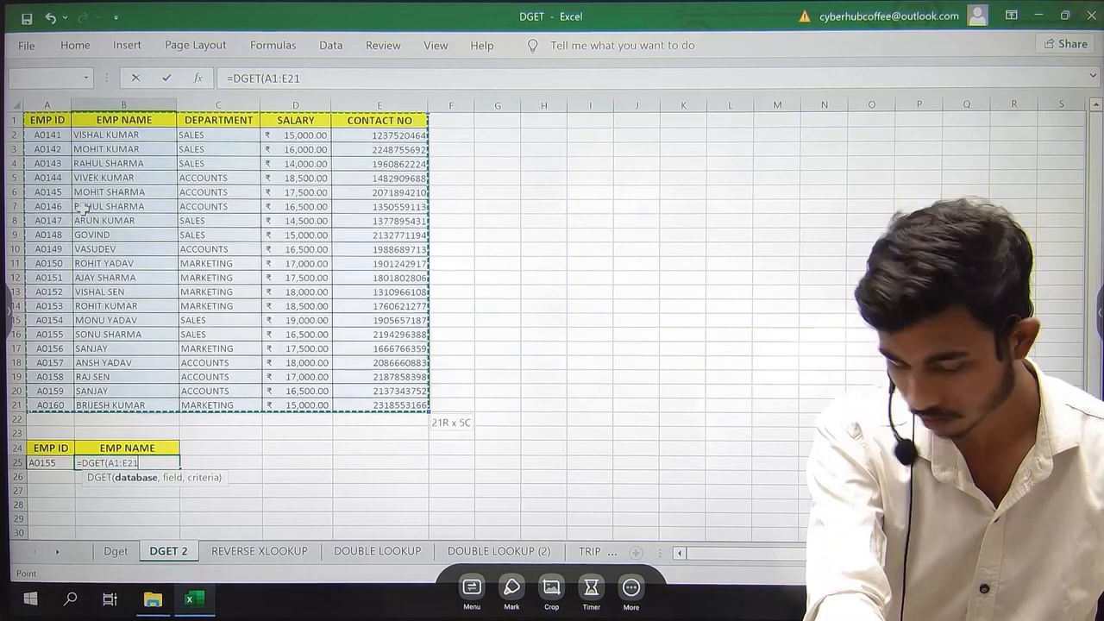
{"action": "type", "text": ","}
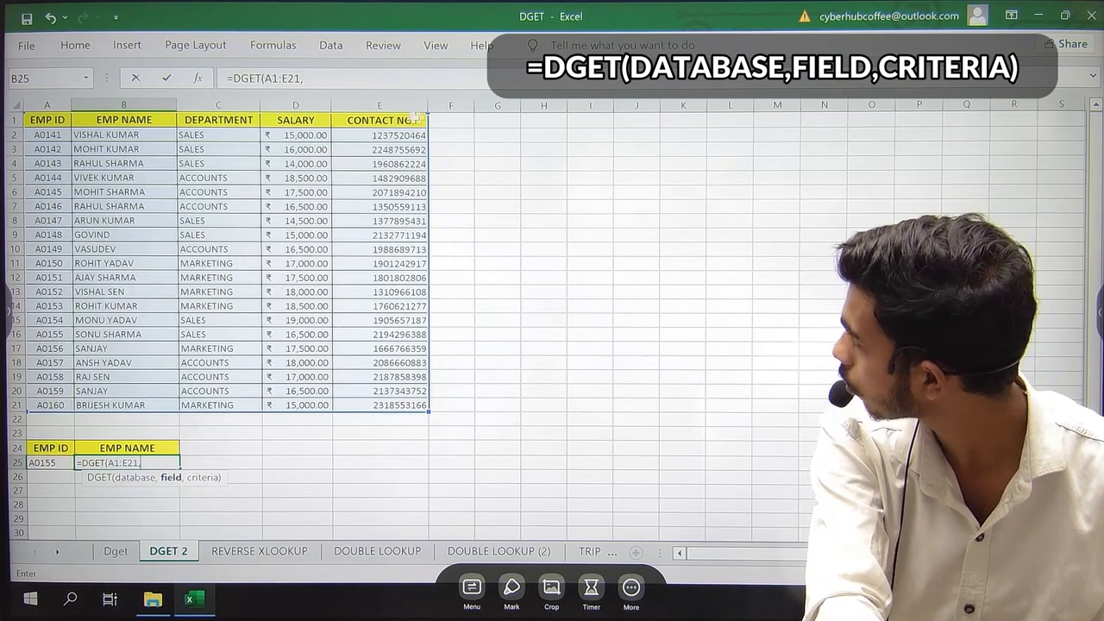
Step: Complete the DGET formula in B25 with the CONTACT NO header E1 as the field and A24:A25 as the criteria
{"action": "left_click", "coordinate": [381, 121]}
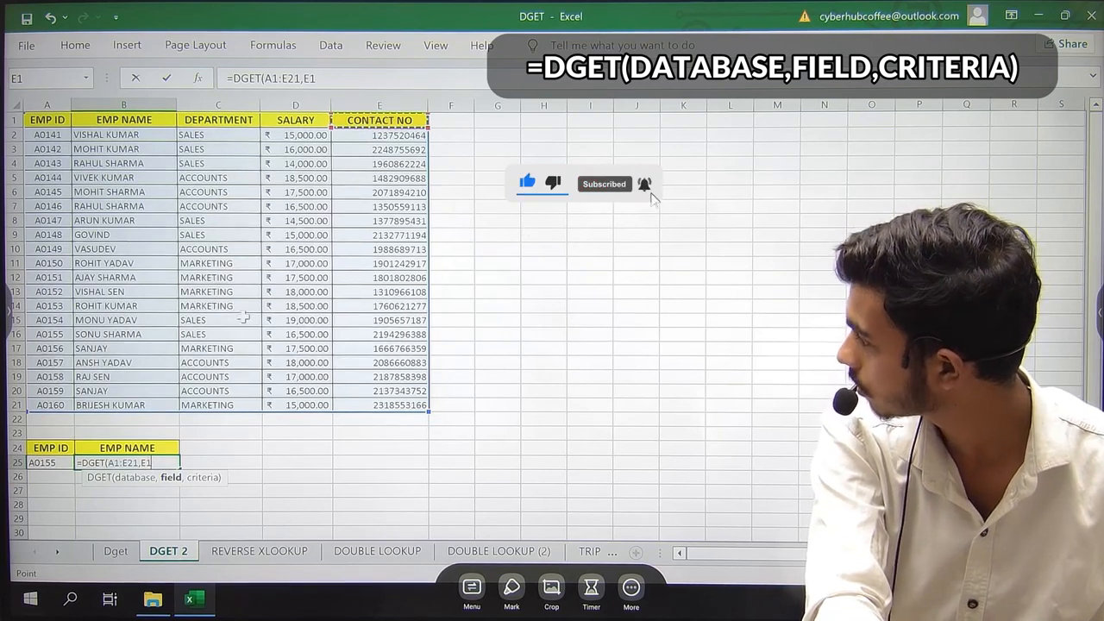
{"action": "type", "text": ","}
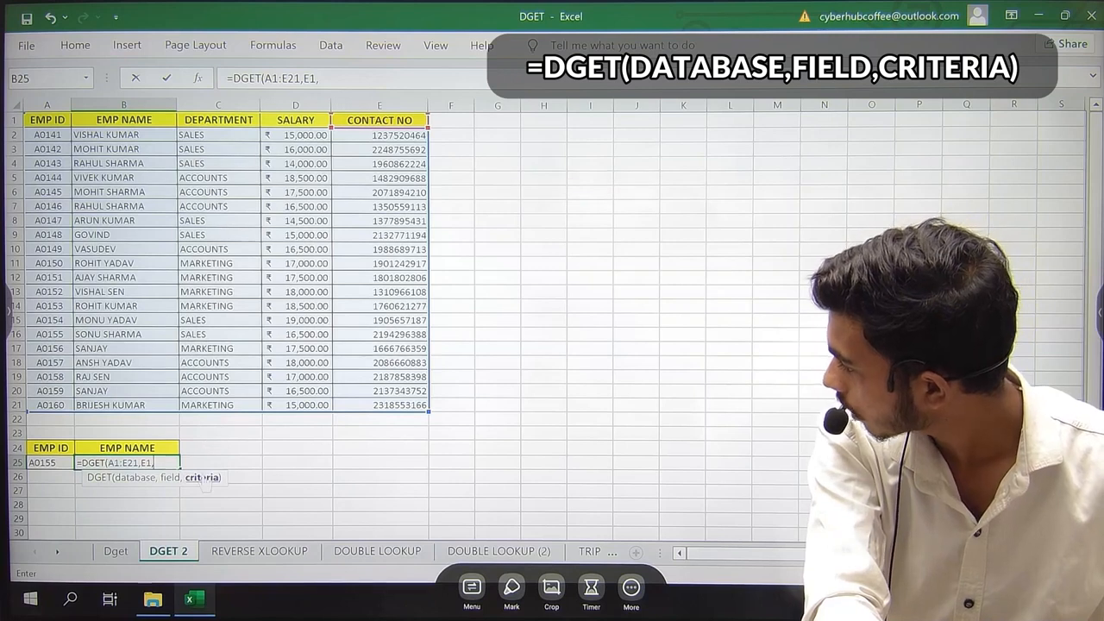
{"action": "left_click_drag", "start_coordinate": [65, 449], "coordinate": [67, 463]}
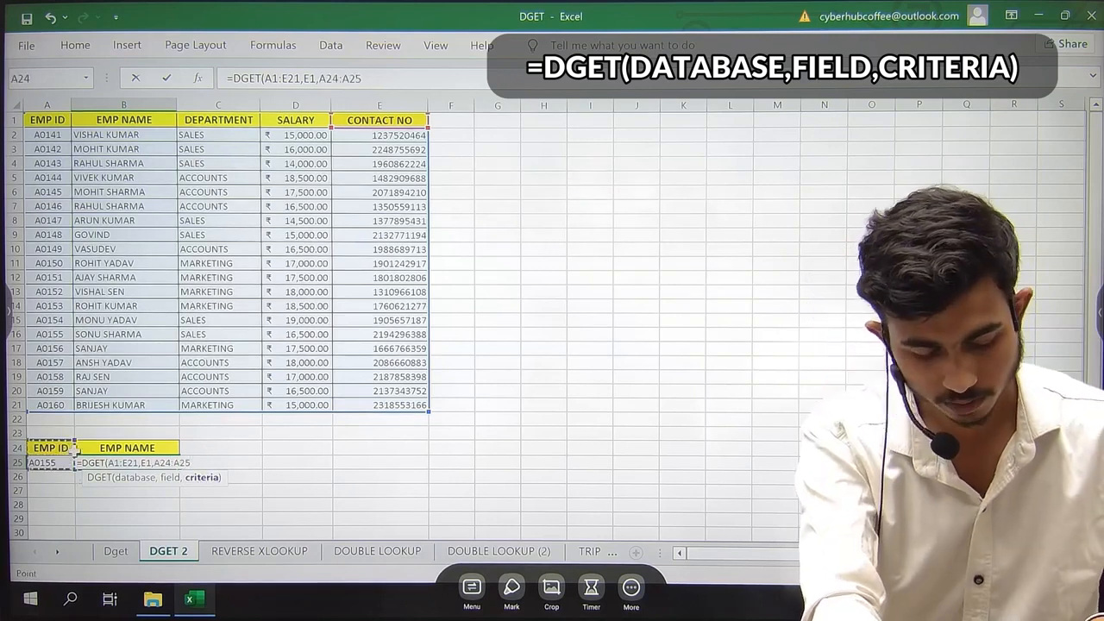
{"action": "type", "text": ")"}
{"action": "key", "text": "Return"}
Step: Replace the lookup value in A25 with the employee ID listed in row 10
{"action": "left_click", "coordinate": [69, 462]}
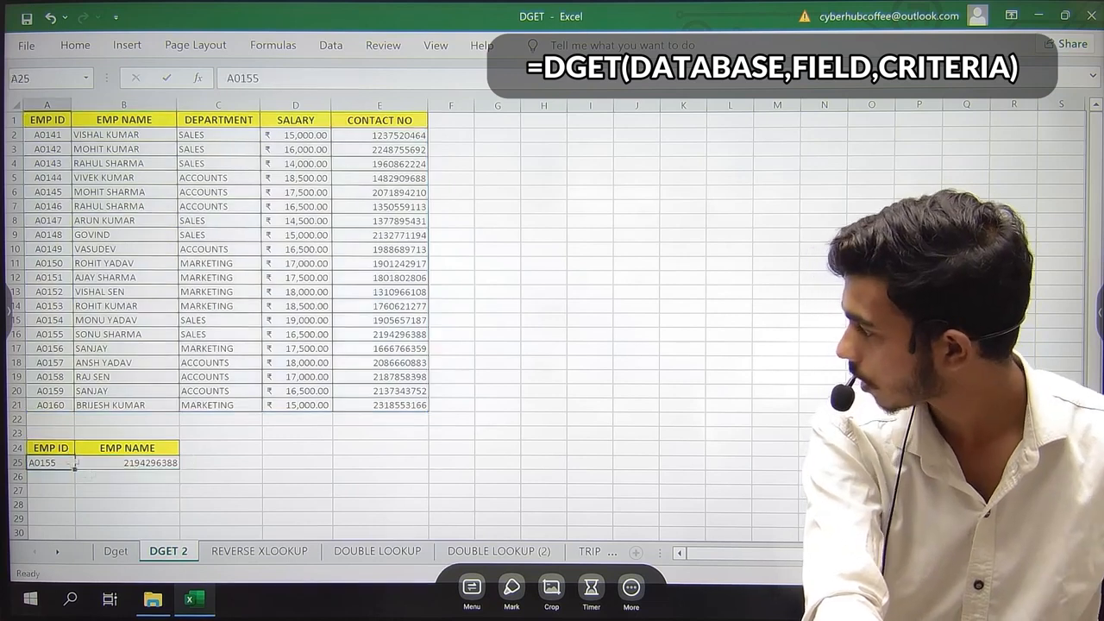
{"action": "type", "text": "A01"}
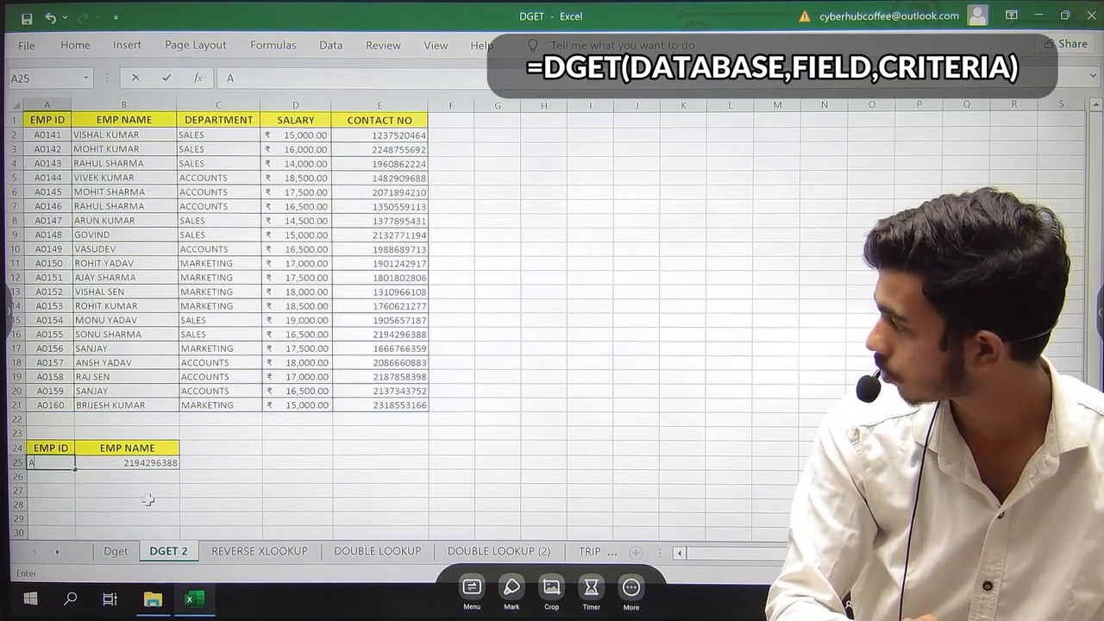
{"action": "type", "text": "49"}
{"action": "key", "text": "Return"}
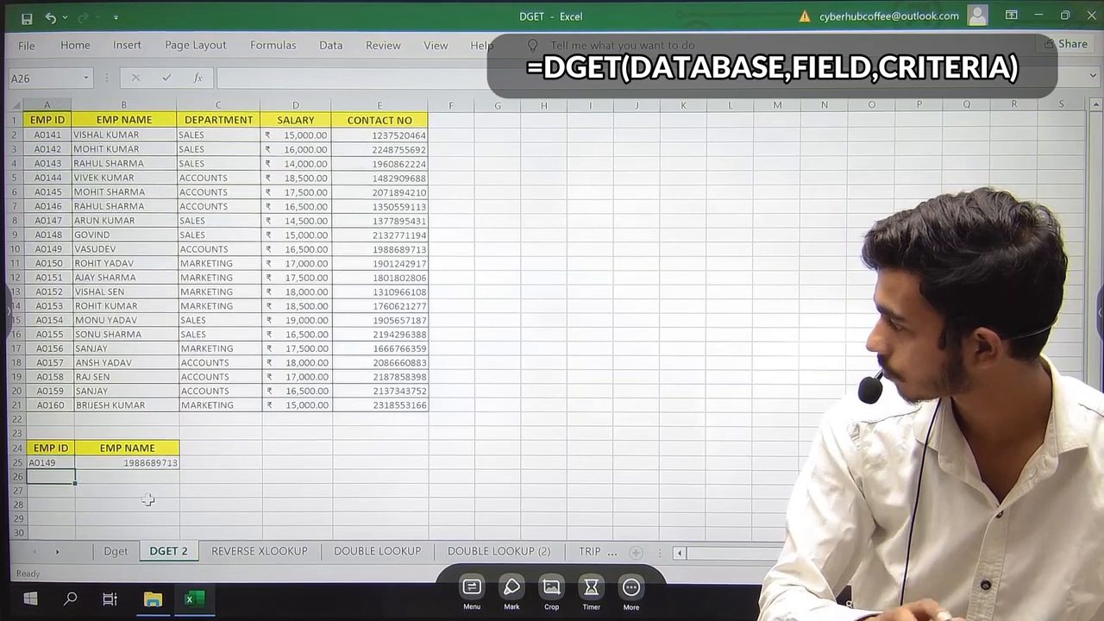
Step: Copy the table headers A1:E1 to the lookup area starting at A24
{"action": "left_click", "coordinate": [134, 446]}
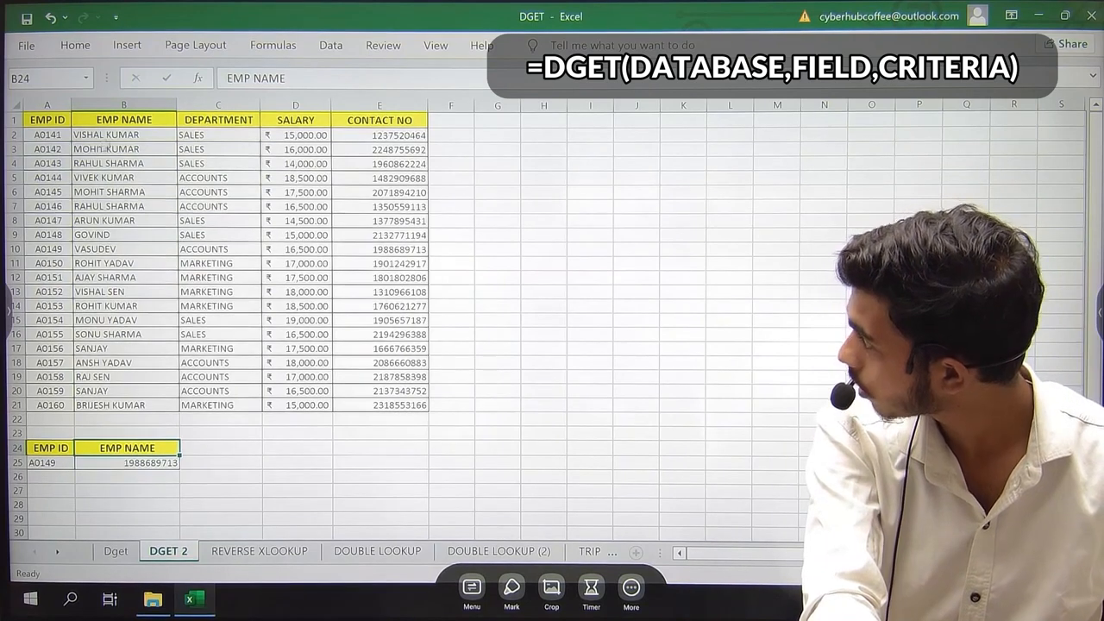
{"action": "left_click_drag", "start_coordinate": [47, 119], "coordinate": [397, 117]}
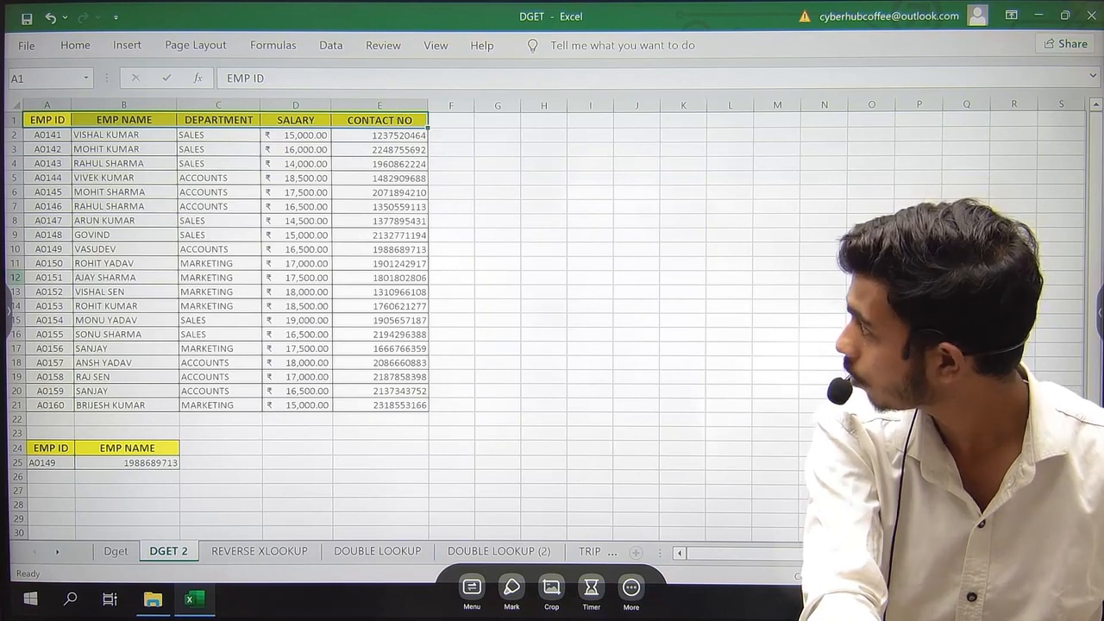
{"action": "left_click_drag", "start_coordinate": [49, 119], "coordinate": [356, 119]}
{"action": "key", "text": "ctrl+c"}
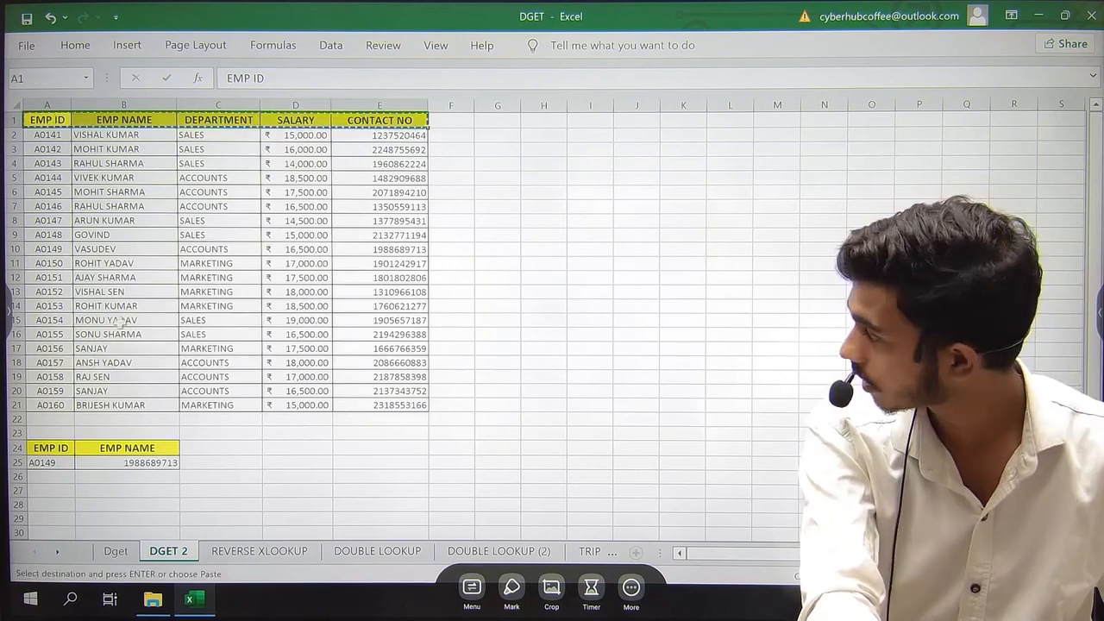
{"action": "left_click", "coordinate": [68, 453]}
{"action": "key", "text": "ctrl+v"}
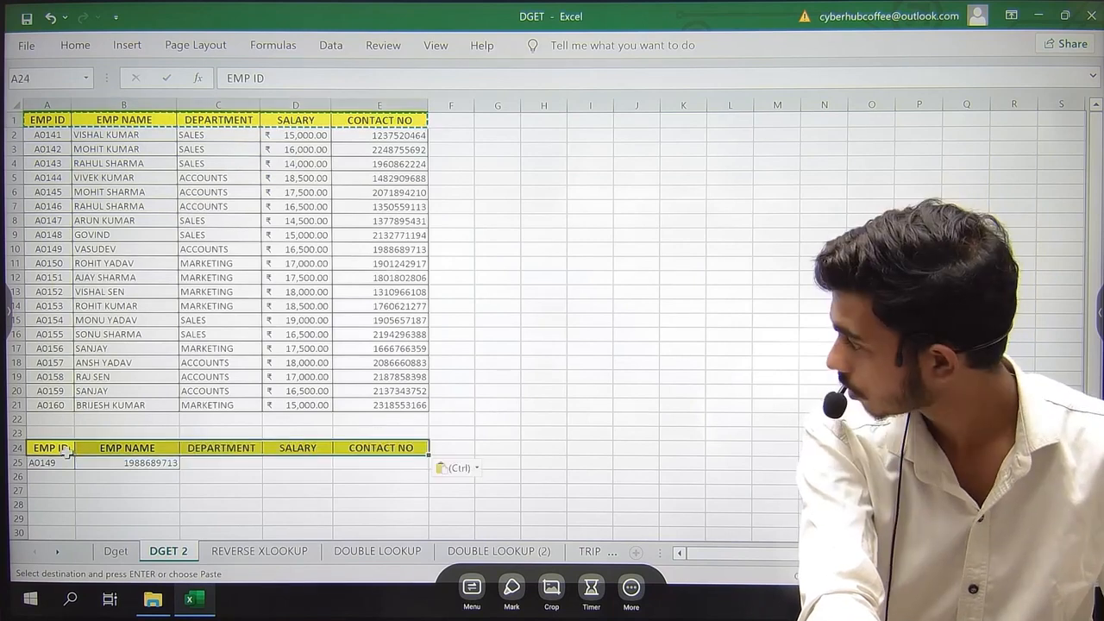
Step: Clear the old result in B25 and enter =DGET(A1:E21,B1,A24:A25) there
{"action": "left_click_drag", "start_coordinate": [125, 462], "coordinate": [280, 461]}
{"action": "key", "text": "Delete"}
{"action": "left_click", "coordinate": [53, 462]}
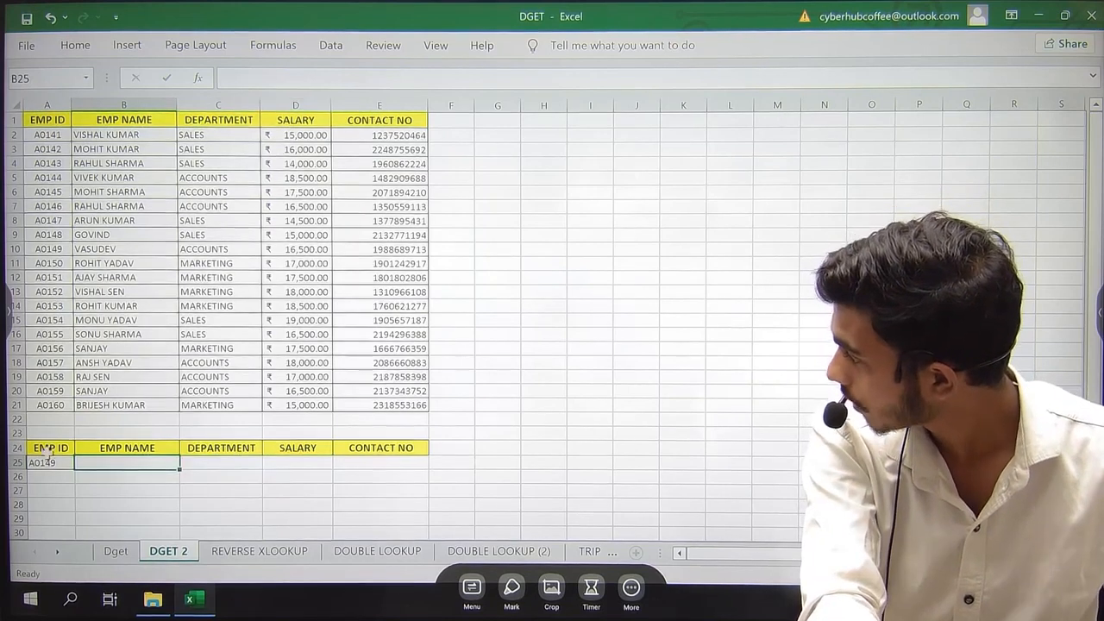
{"action": "left_click", "coordinate": [136, 463]}
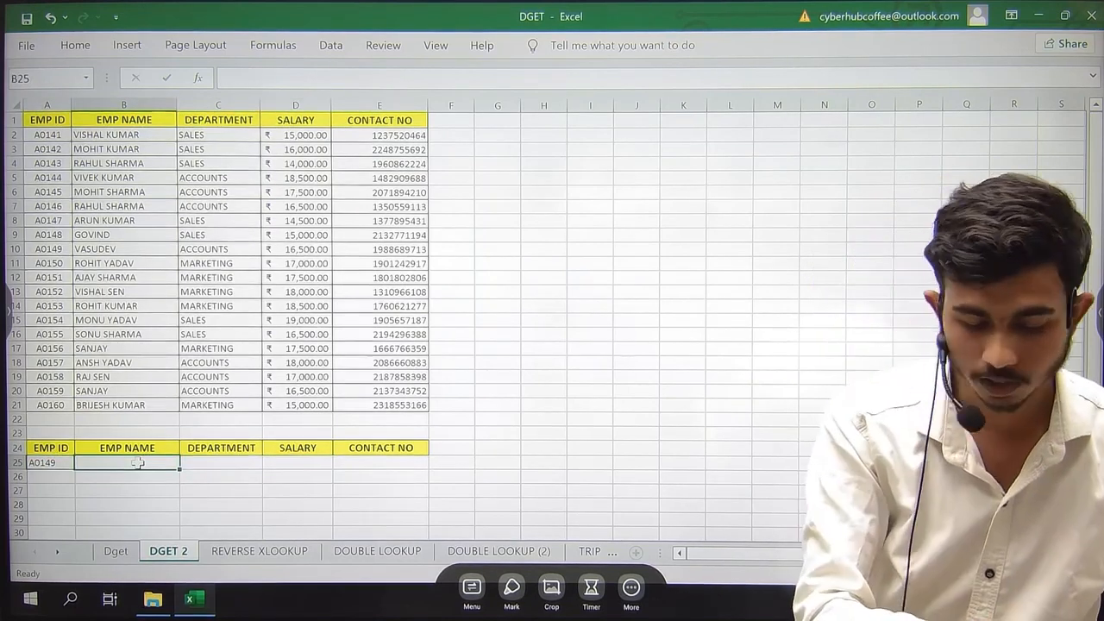
{"action": "type", "text": "=DGET("}
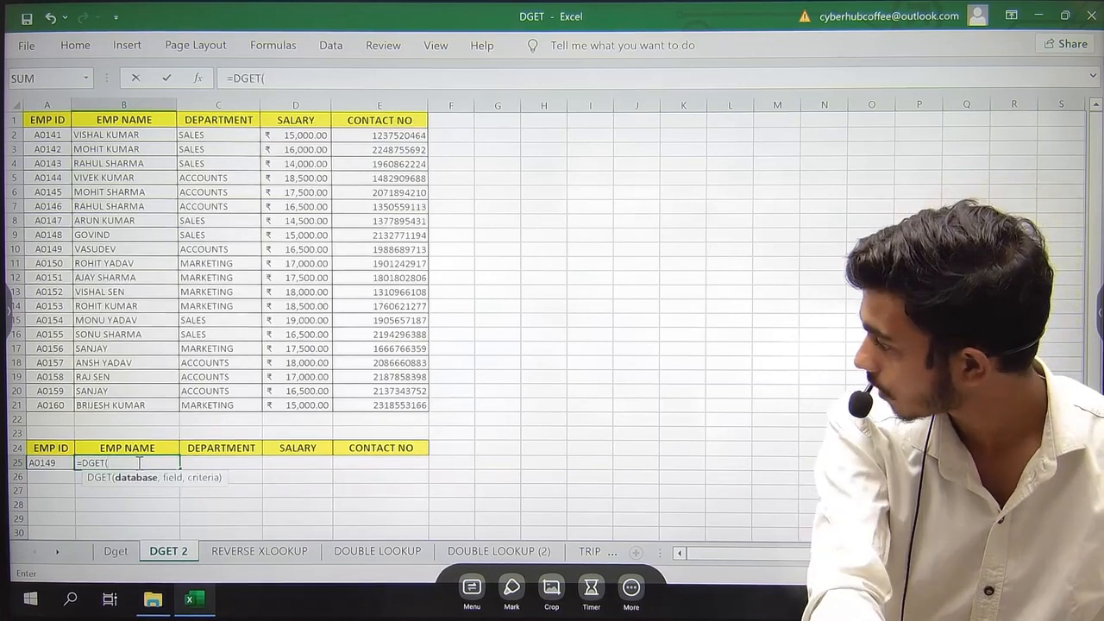
{"action": "left_click_drag", "start_coordinate": [47, 120], "coordinate": [393, 399]}
{"action": "type", "text": ","}
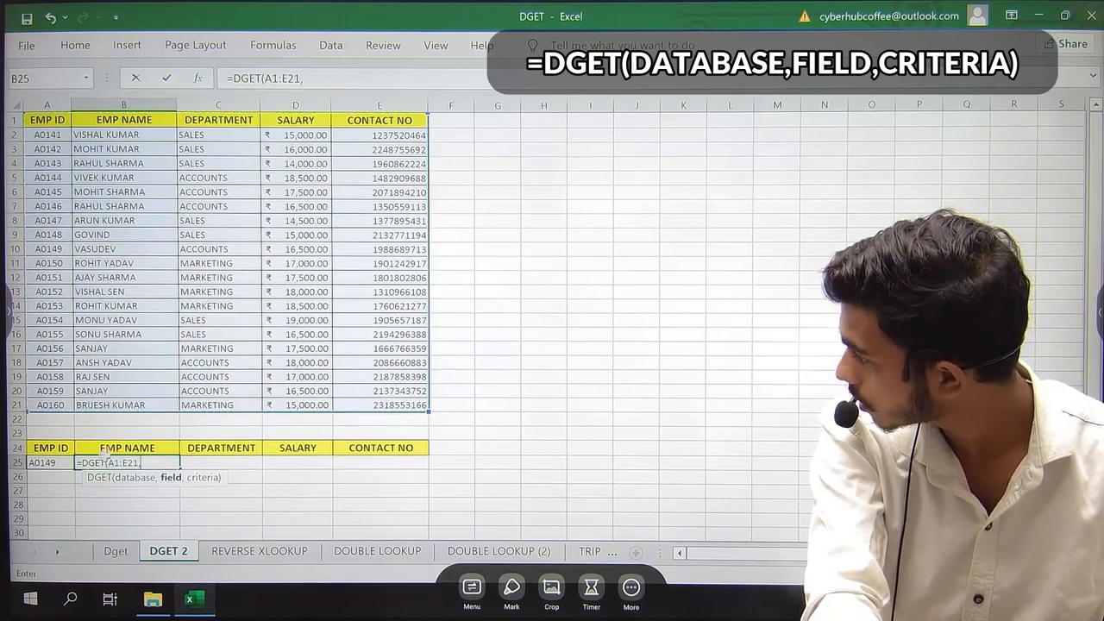
{"action": "left_click", "coordinate": [123, 124]}
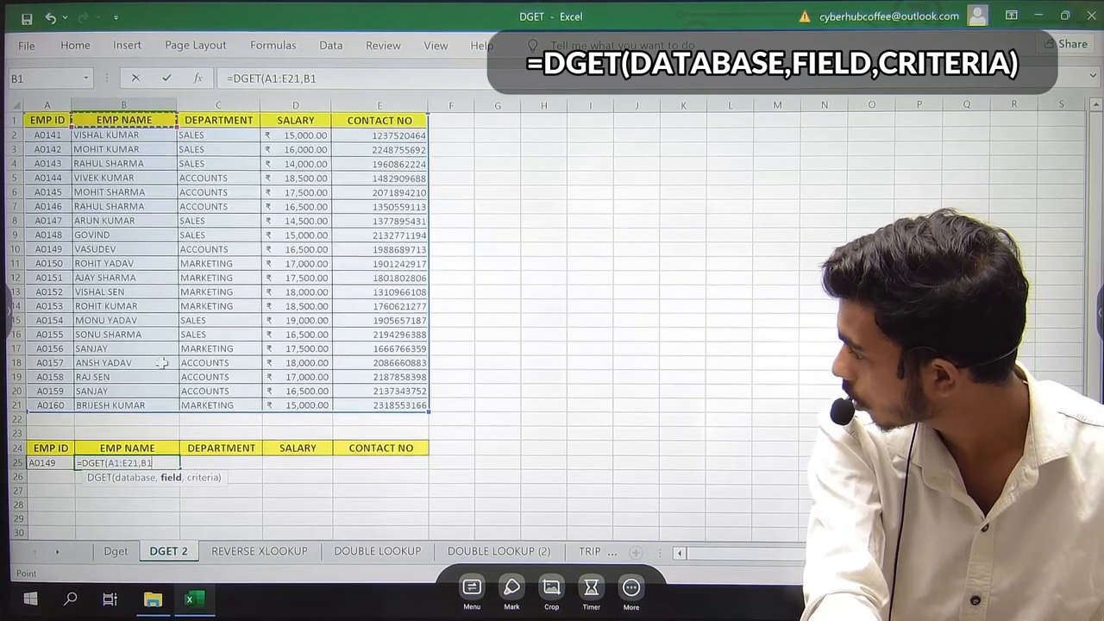
{"action": "type", "text": ","}
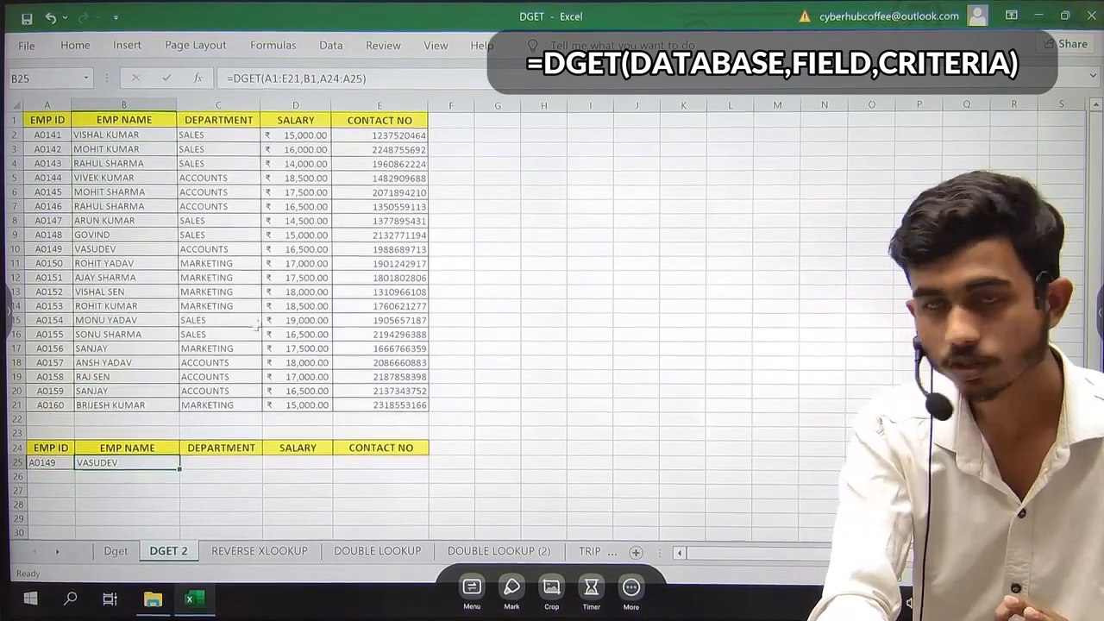
Step: Fill the B25 formula across to E25 and inspect the cell references in the SALARY formula in D25
{"action": "left_click_drag", "start_coordinate": [179, 467], "coordinate": [410, 465]}
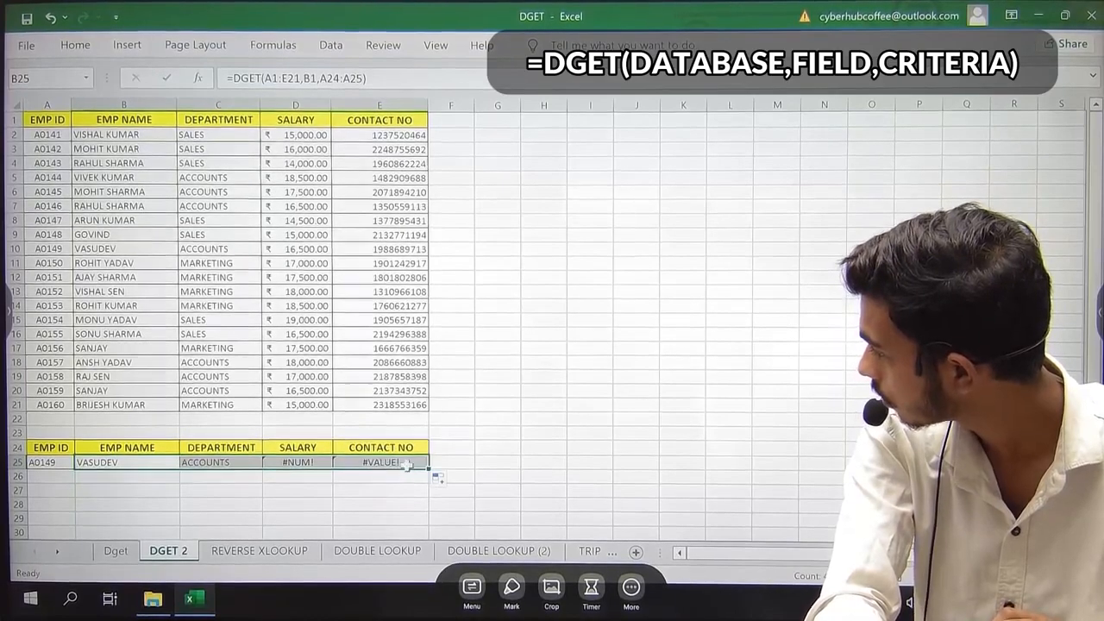
{"action": "double_click", "coordinate": [315, 462]}
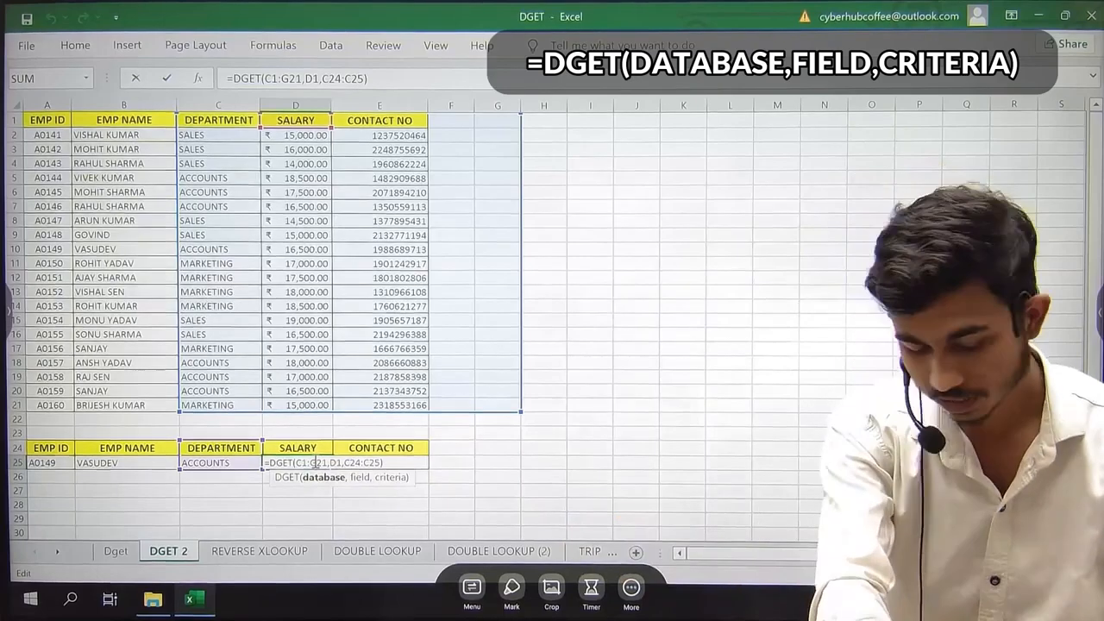
{"action": "key", "text": "Return"}
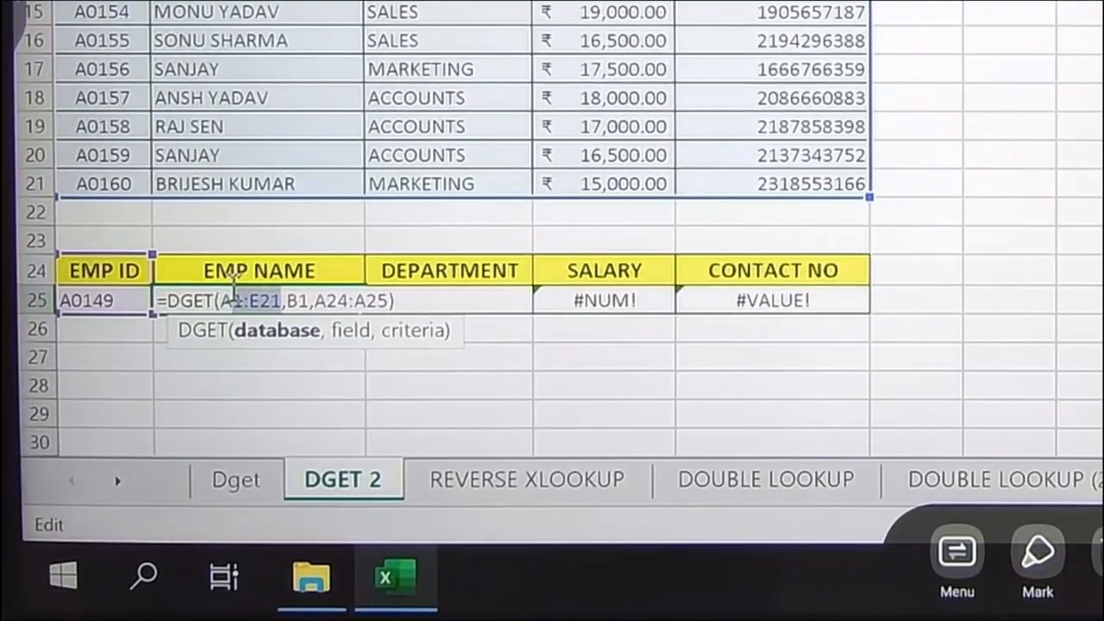
Step: Lock the database and criteria in the B25 formula as $A$1:$E$21 and $A$24:$A$25, leaving the field B1 relative
{"action": "key", "text": "F4"}
{"action": "key", "text": "F4"}
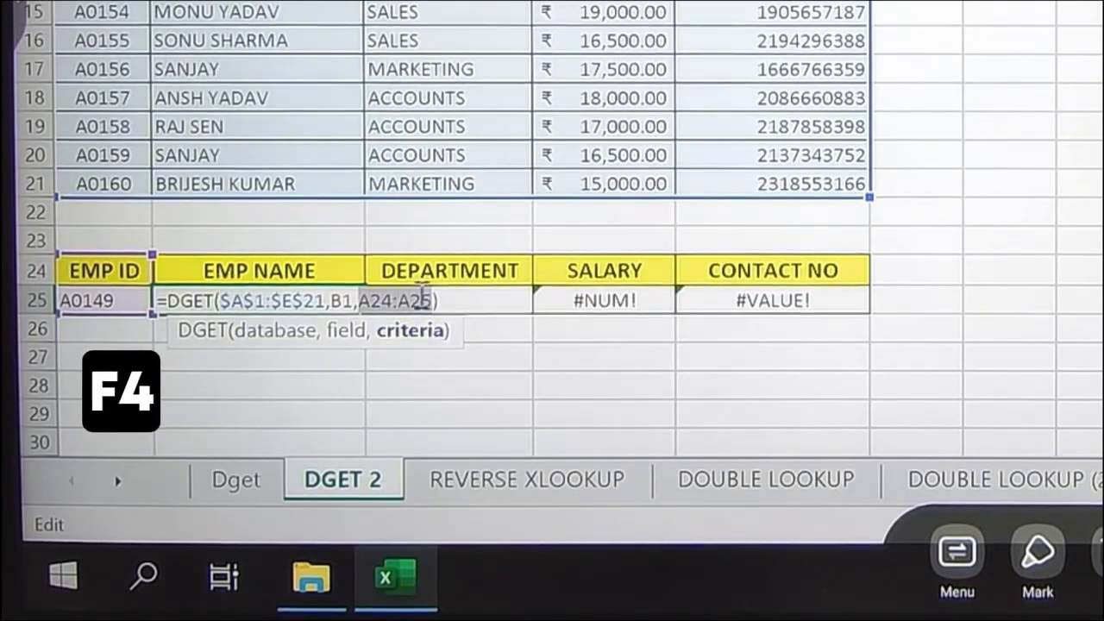
{"action": "key", "text": "F4"}
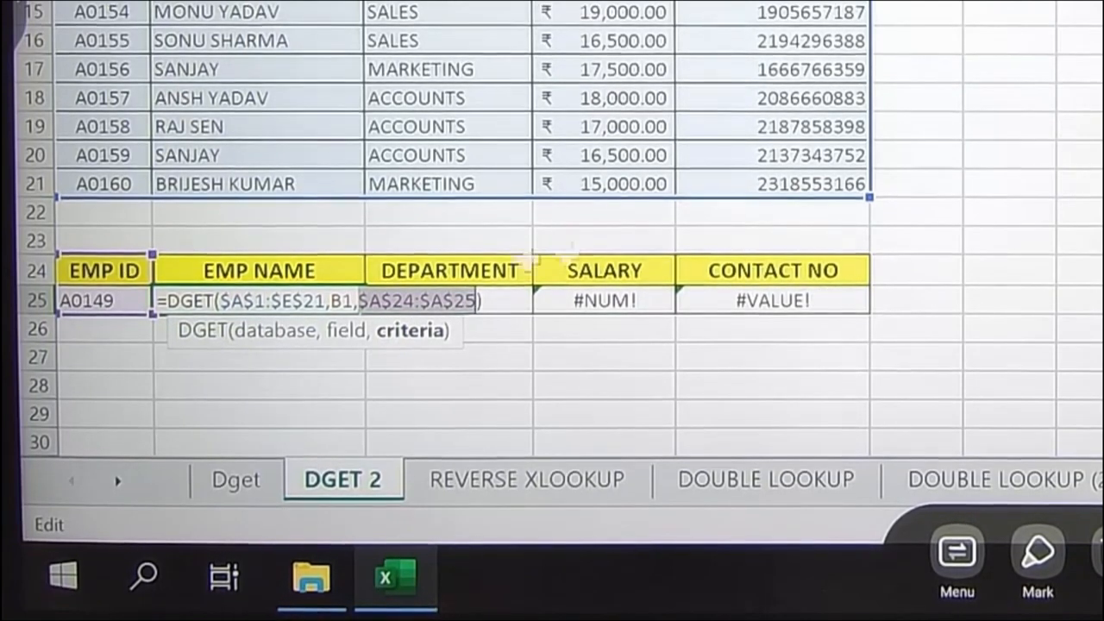
{"action": "double_click", "coordinate": [343, 301]}
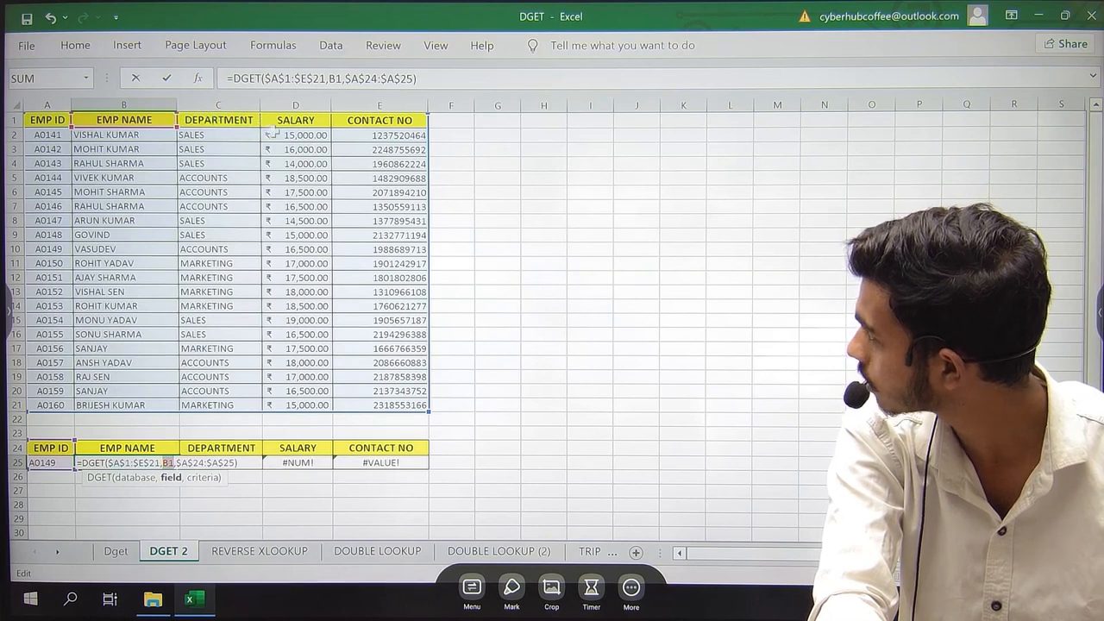
{"action": "key", "text": "Return"}
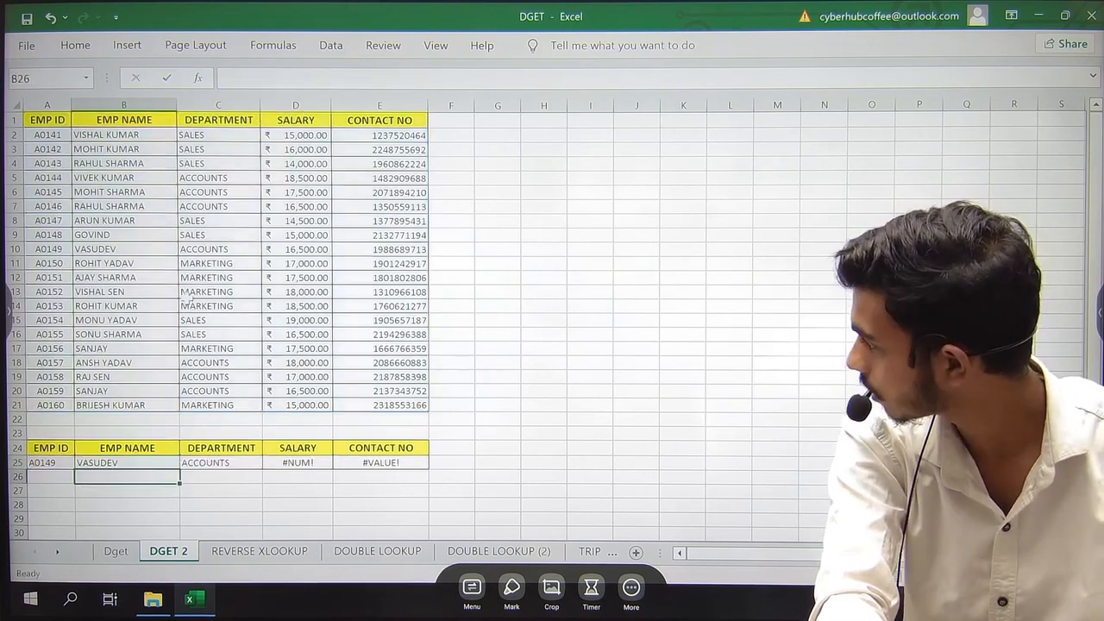
Step: Fill the corrected B25 formula across to E25 and select the lookup table A24:E25
{"action": "left_click", "coordinate": [156, 463]}
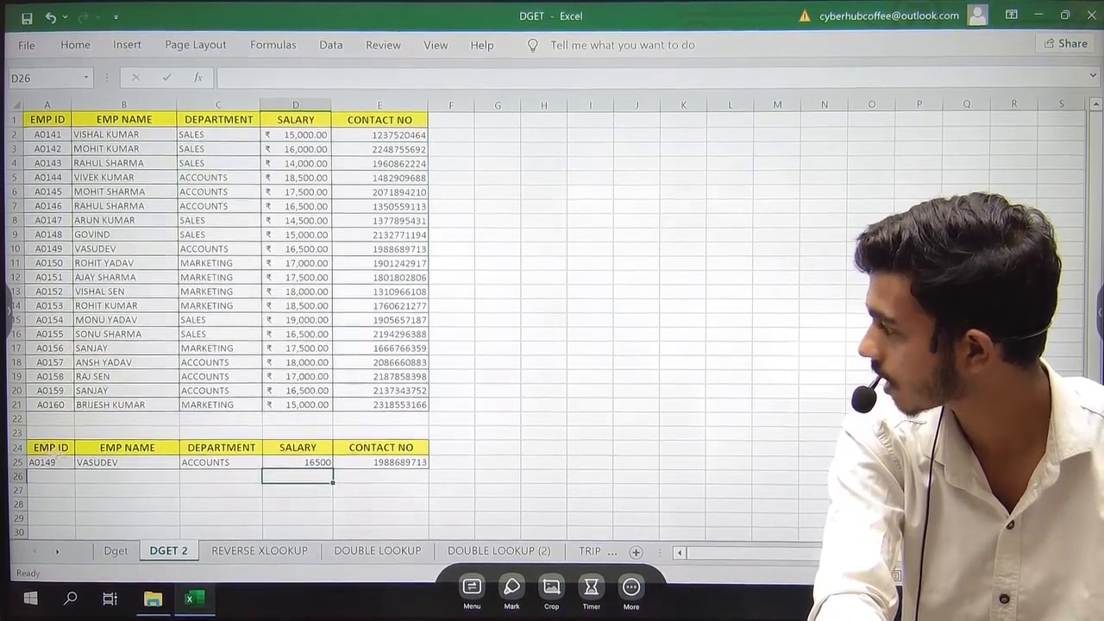
{"action": "left_click", "coordinate": [51, 449]}
{"action": "left_click_drag", "start_coordinate": [58, 450], "coordinate": [367, 463]}
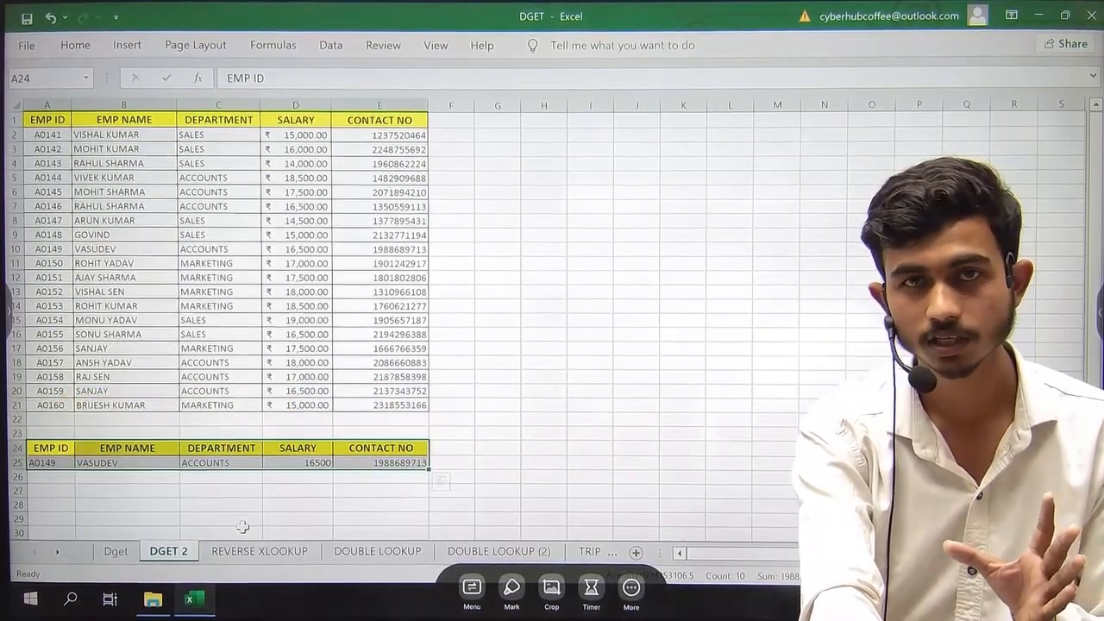
Step: On the REVERSE XLOOKUP sheet, enter =DGET(A1:E10,A1,G1:G2) in H2 to return the product name for a product ID
{"action": "left_click", "coordinate": [257, 551]}
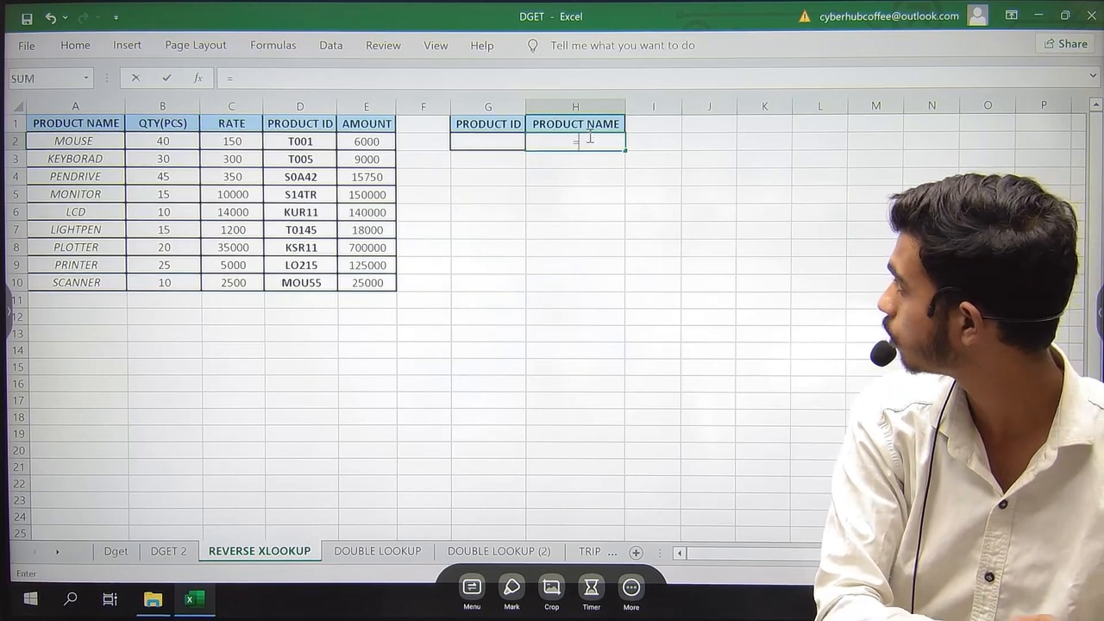
{"action": "type", "text": "DGET("}
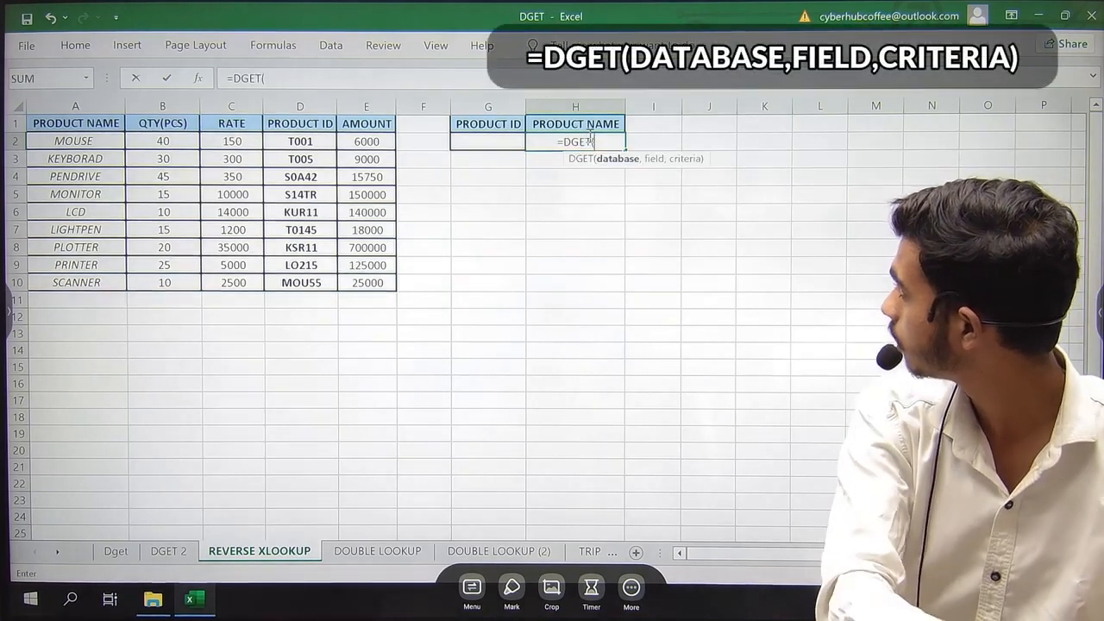
{"action": "left_click_drag", "start_coordinate": [115, 124], "coordinate": [367, 285]}
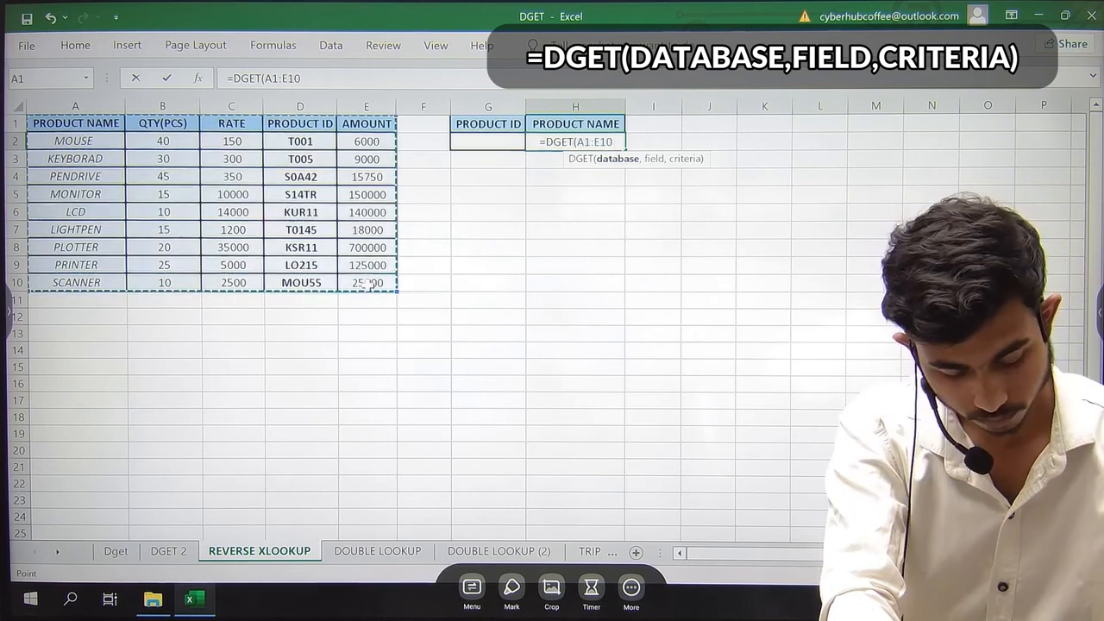
{"action": "type", "text": ","}
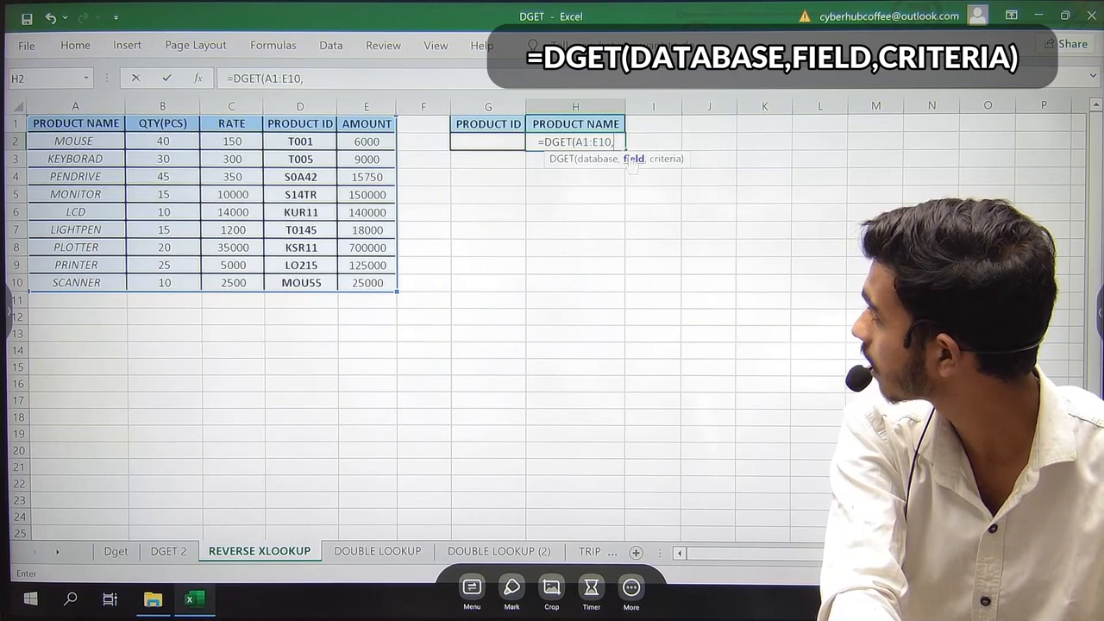
{"action": "left_click", "coordinate": [81, 121]}
{"action": "type", "text": ","}
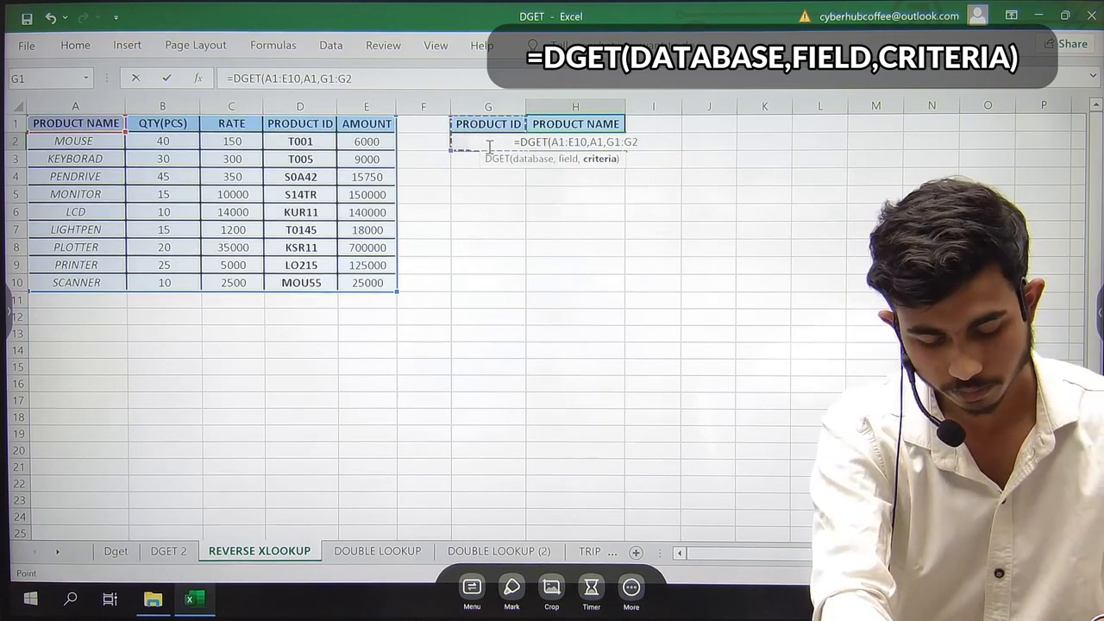
{"action": "key", "text": "Return"}
Step: Test the reverse lookup with product ID T0145 in G2 and check that ID's row in the product table
{"action": "left_click", "coordinate": [496, 139]}
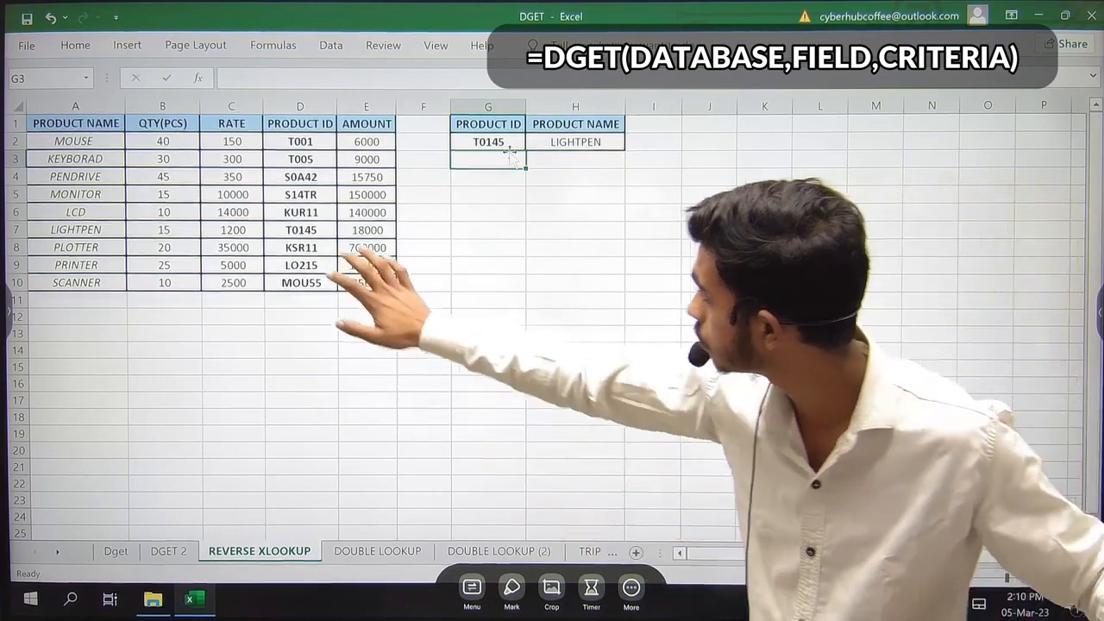
{"action": "left_click", "coordinate": [300, 230]}
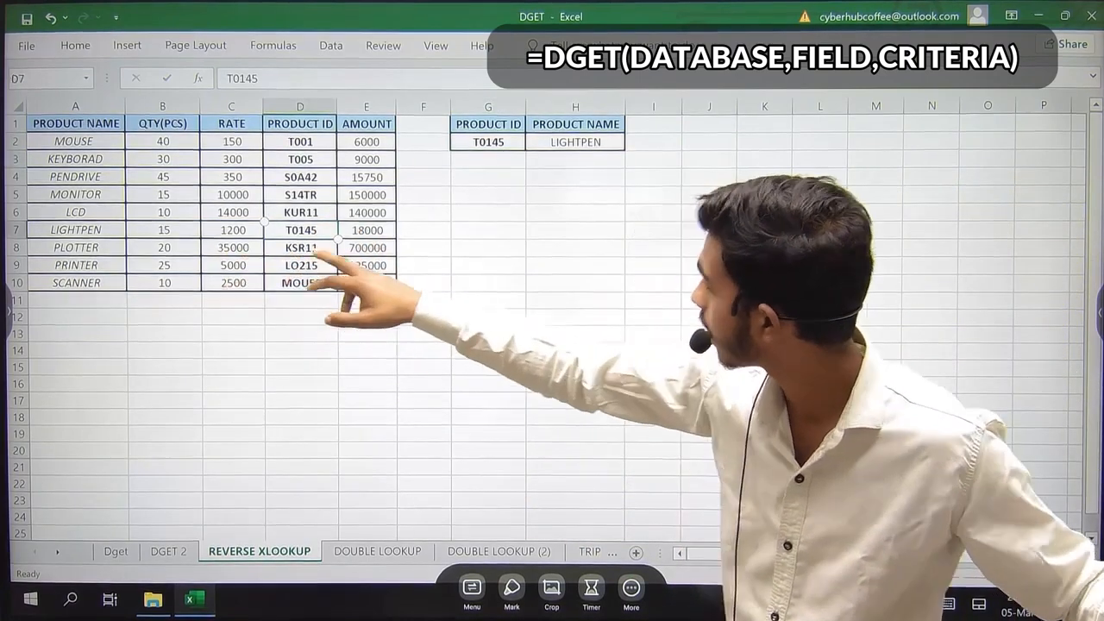
{"action": "key", "text": "Up"}
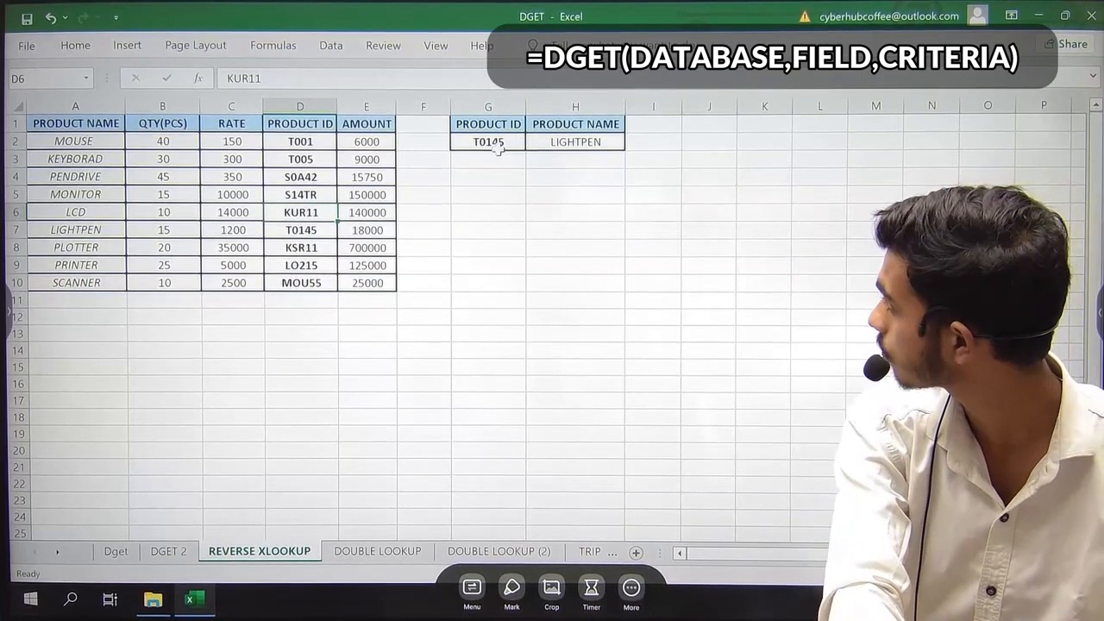
Step: Set the lookup product ID in G2 to T005
{"action": "type", "text": "A"}
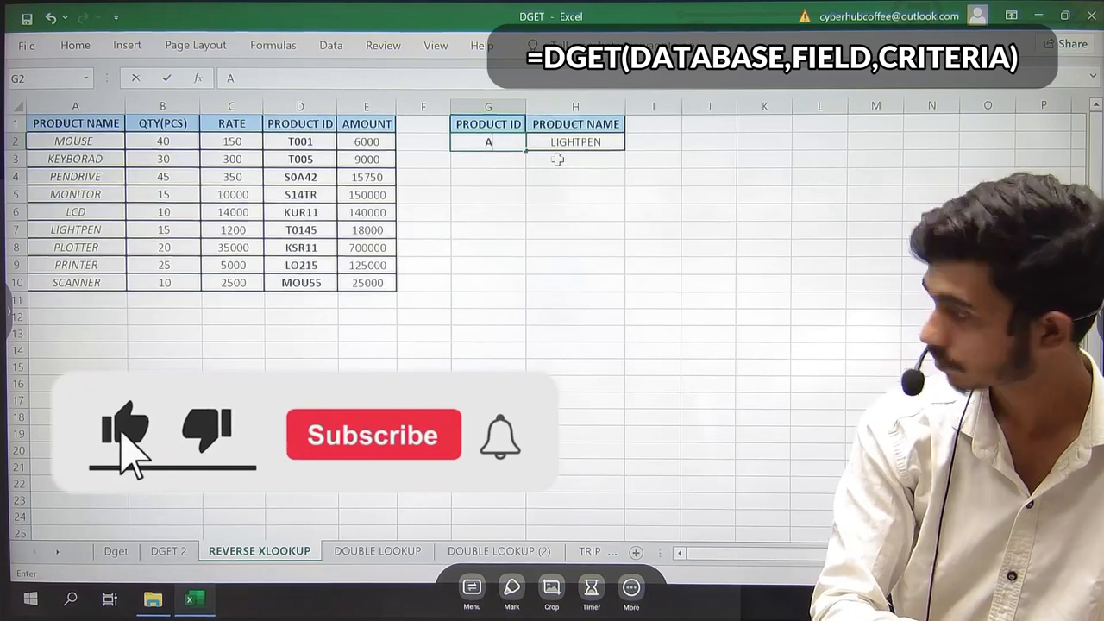
{"action": "key", "text": "BackSpace"}
{"action": "type", "text": "T00"}
{"action": "type", "text": "5"}
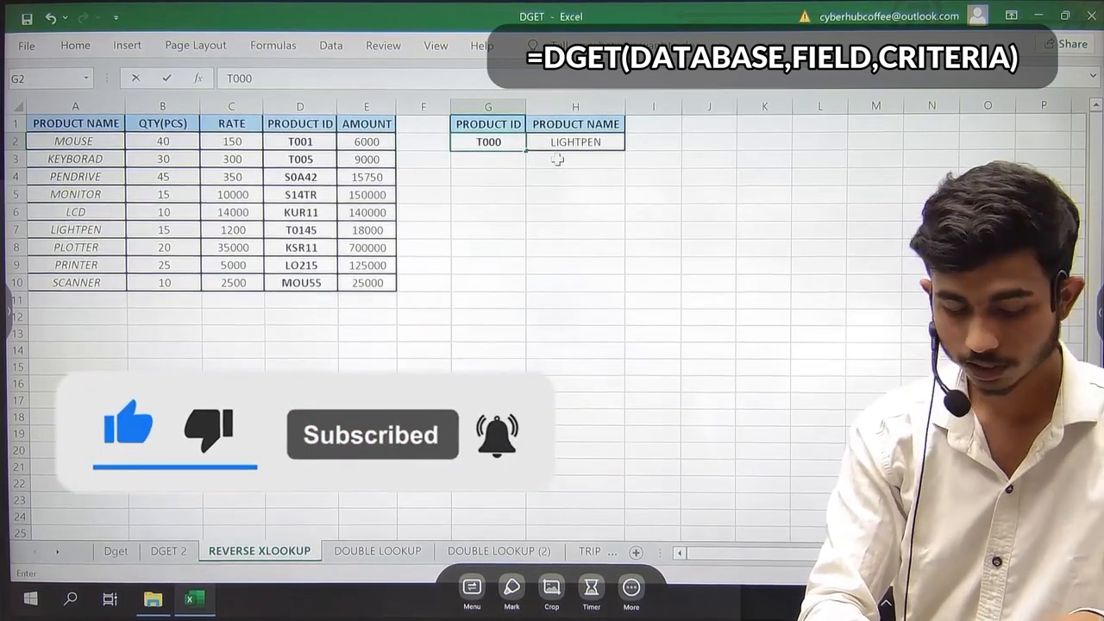
{"action": "key", "text": "Return"}
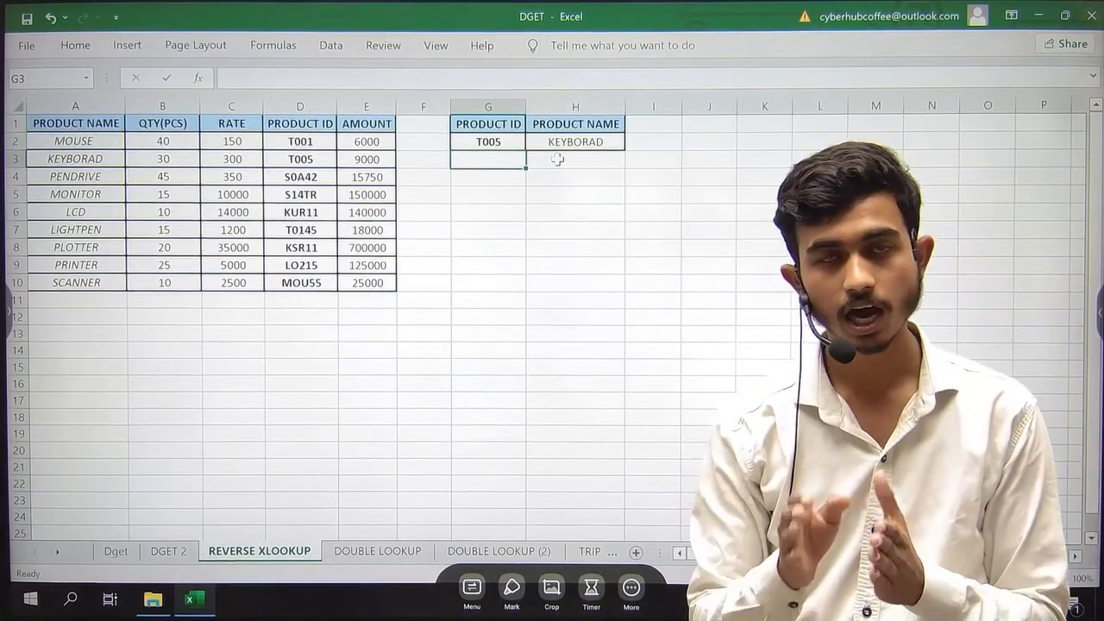